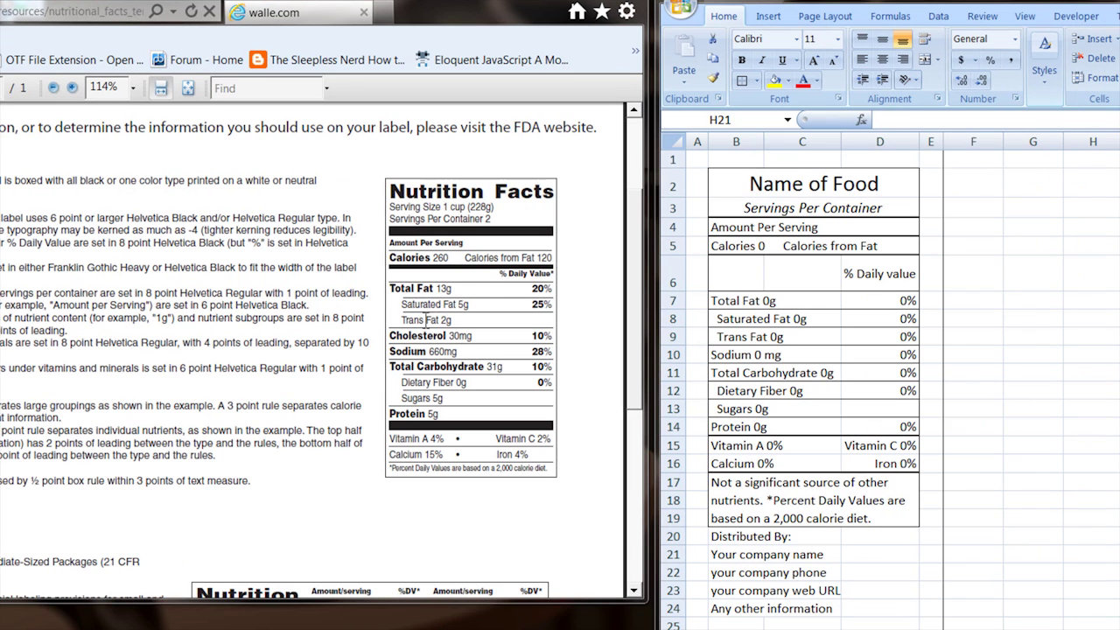
Place the FDA sample and the Excel window side by side, widening Excel to show more columns
drag(496, 4, 34, 7)
click(1091, 553)
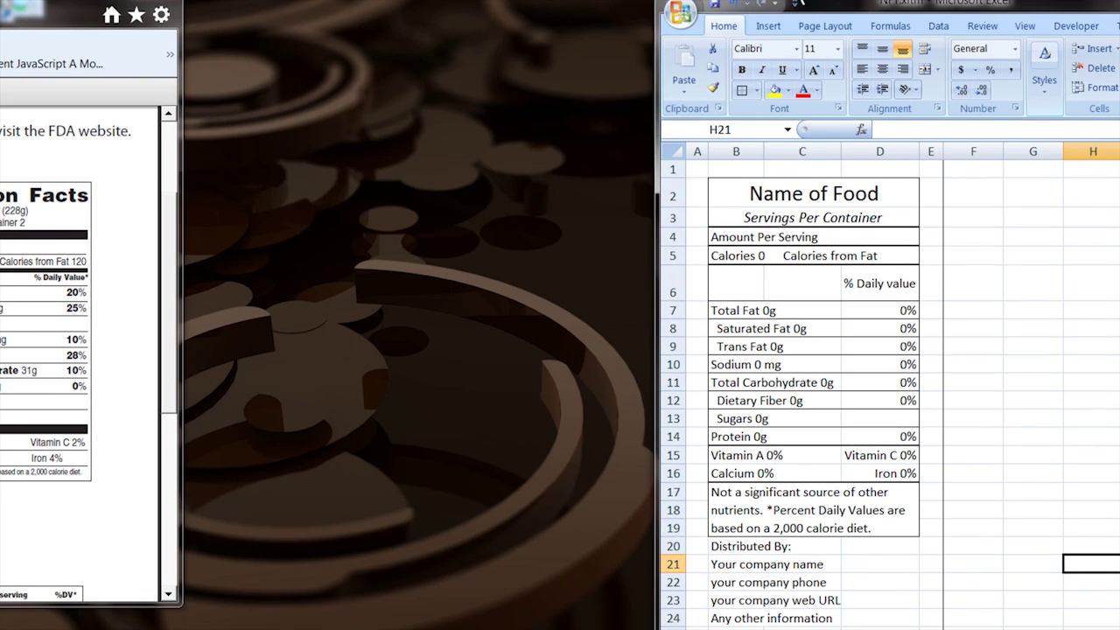
drag(862, 7, 473, 1)
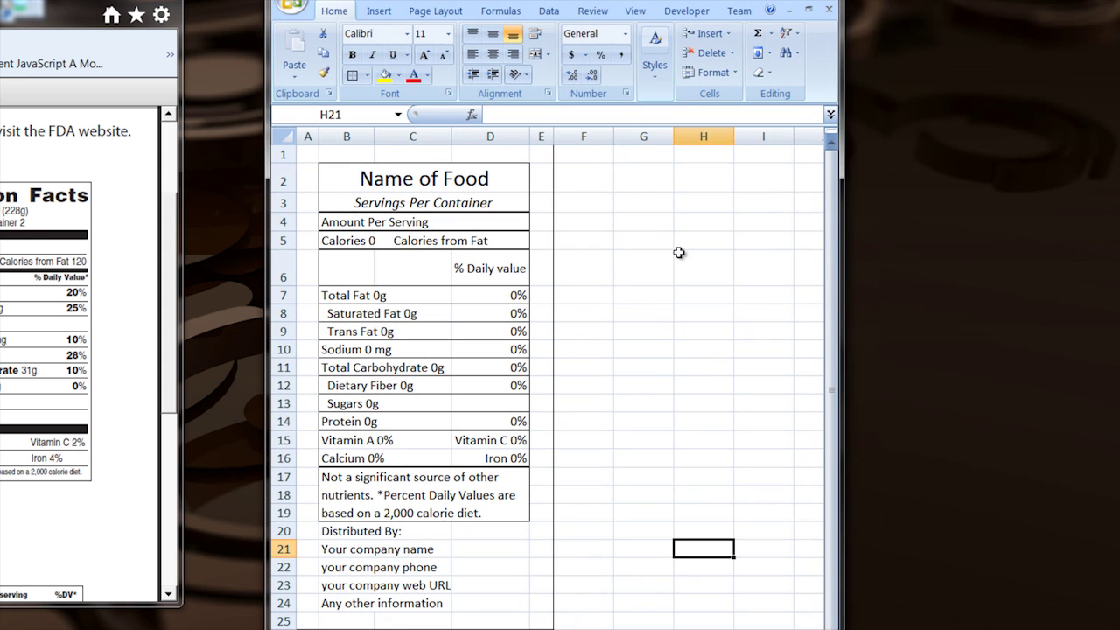
drag(839, 218, 1008, 225)
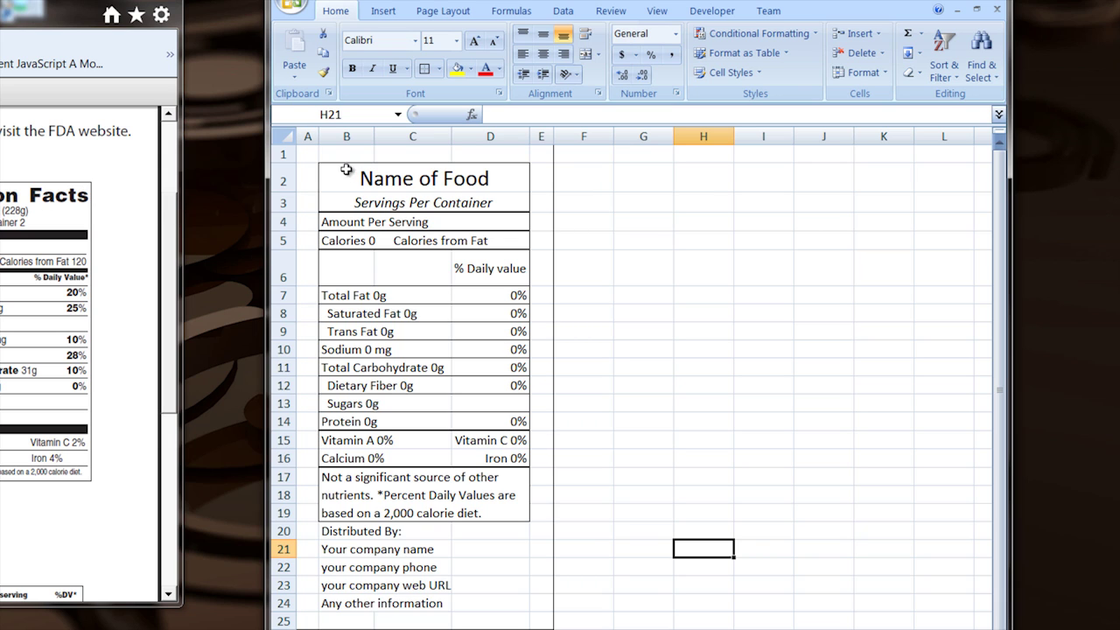
Replace the 'Name of Food' heading in merged cell B2 with 'Nutrition Facts'
click(424, 178)
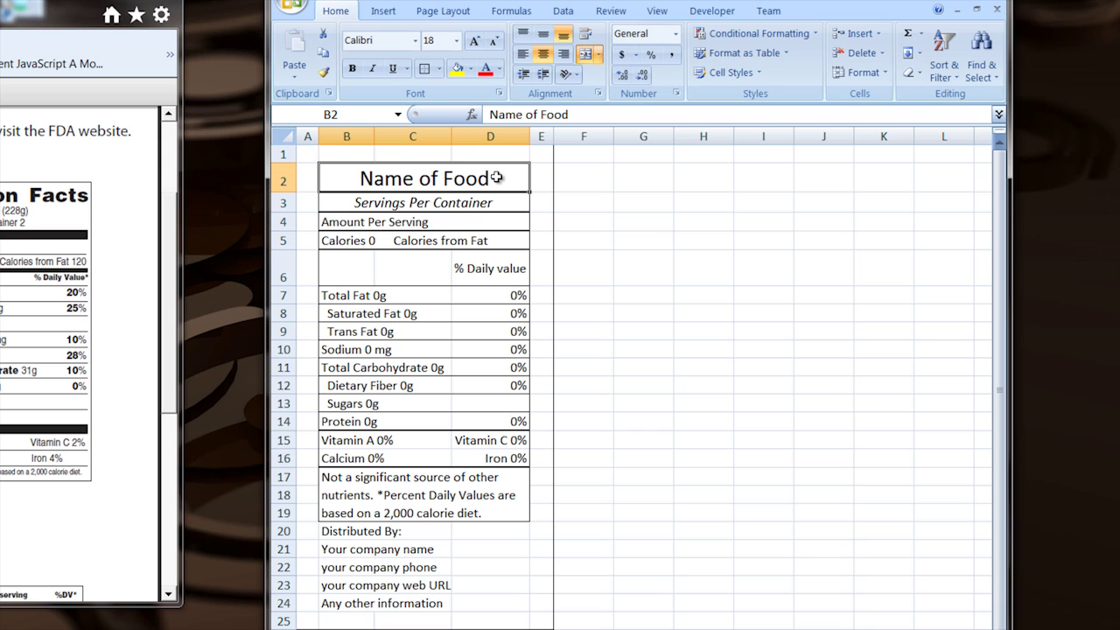
double_click(497, 177)
key(BackSpace)
key(BackSpace)
key(BackSpace)
key(BackSpace)
key(BackSpace)
key(BackSpace)
key(BackSpace)
key(BackSpace)
key(BackSpace)
key(BackSpace)
key(BackSpace)
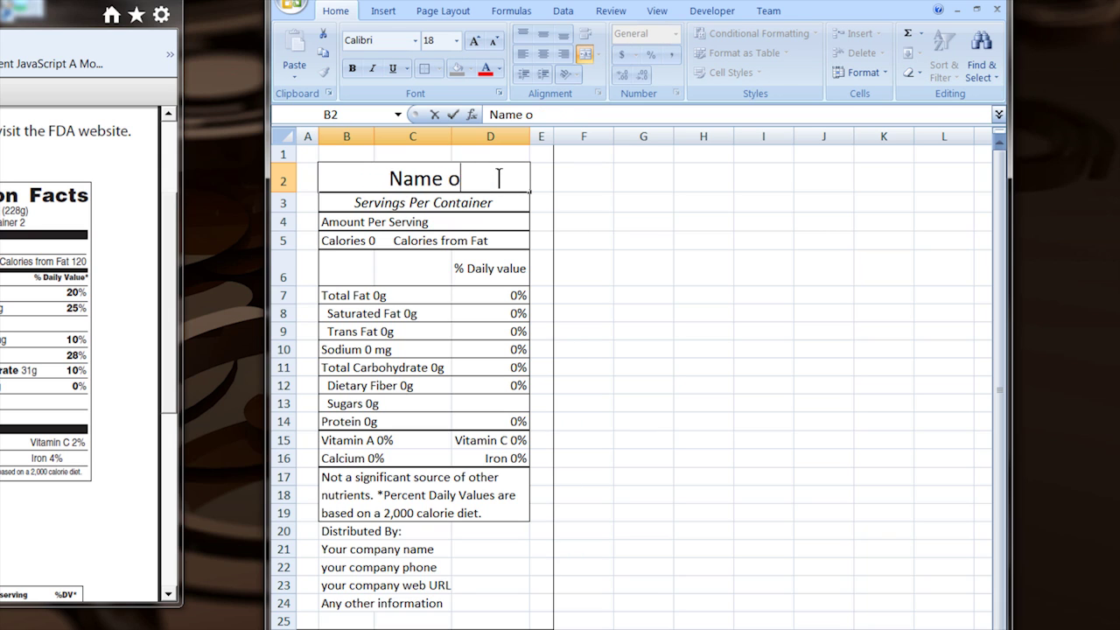
text(ut)
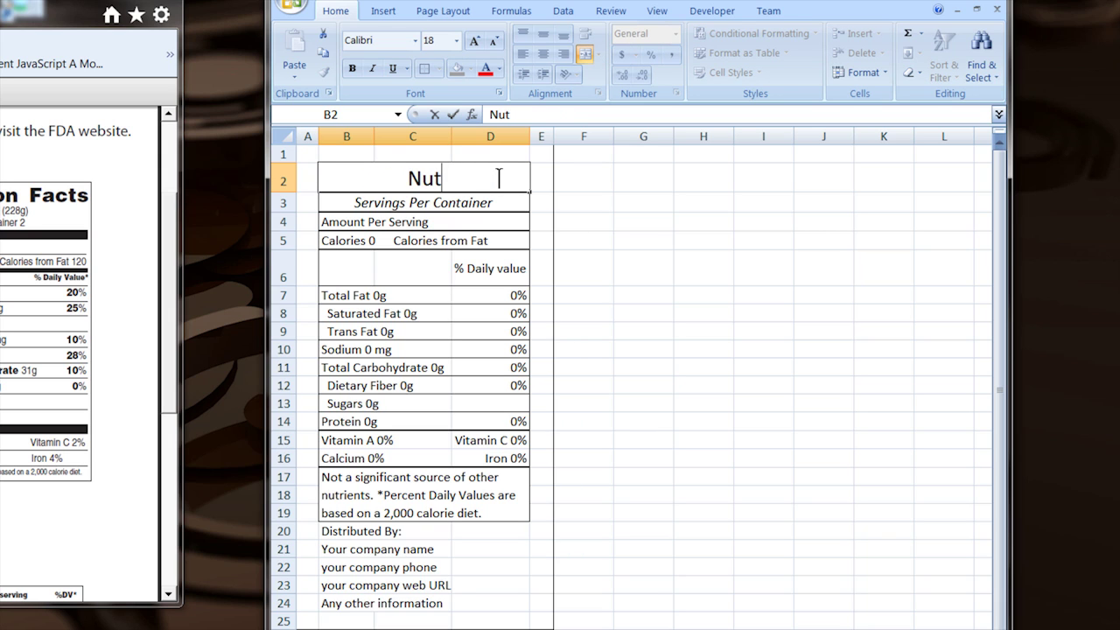
text(rition)
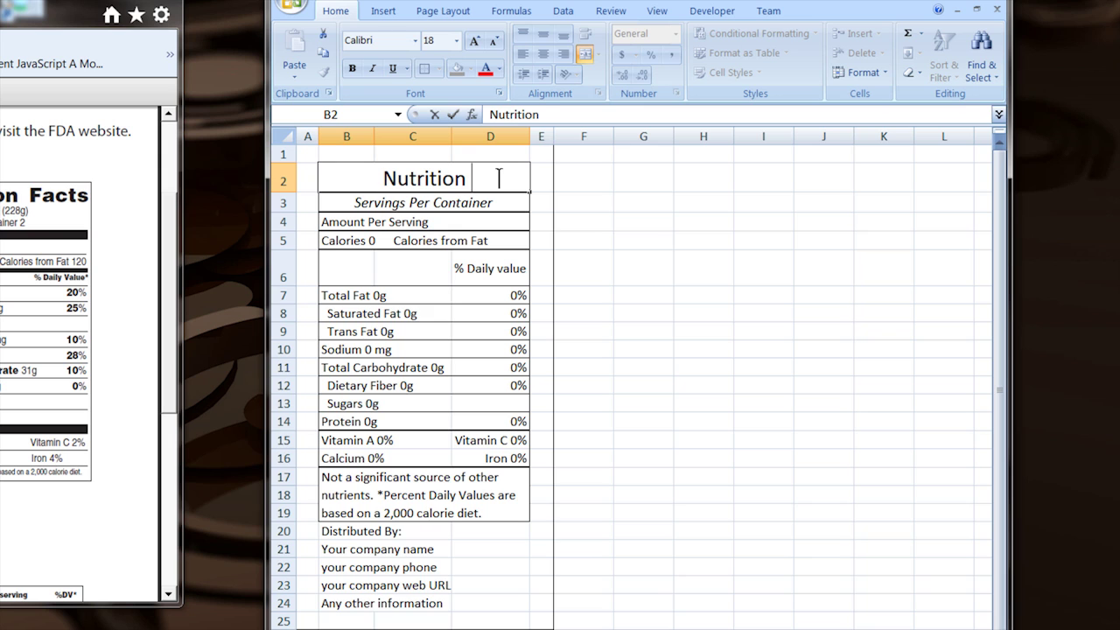
text( Facts)
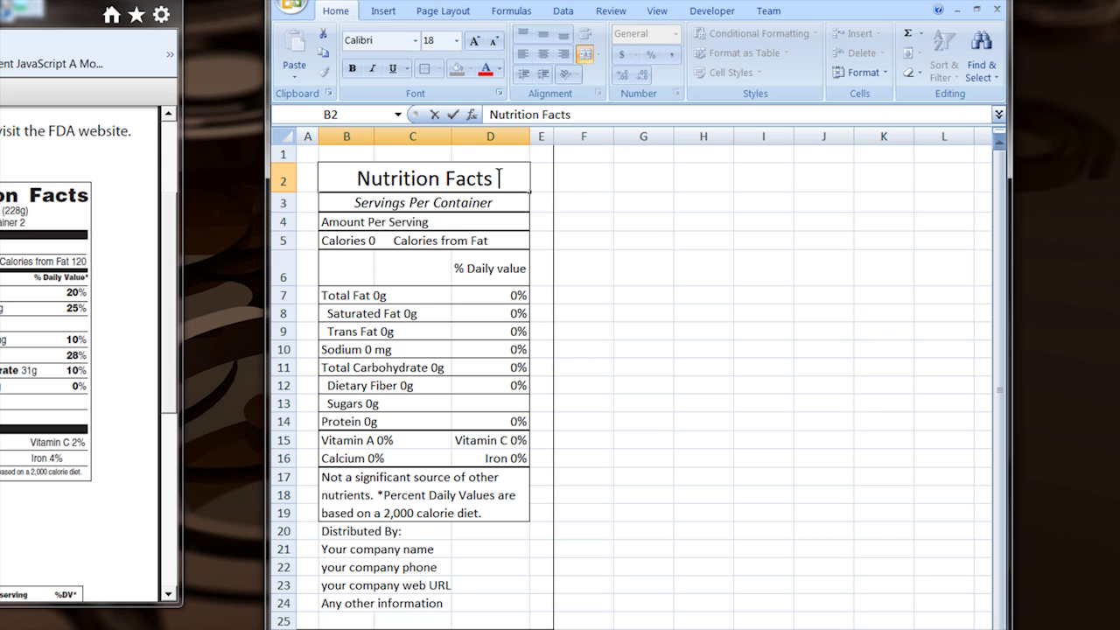
click(645, 200)
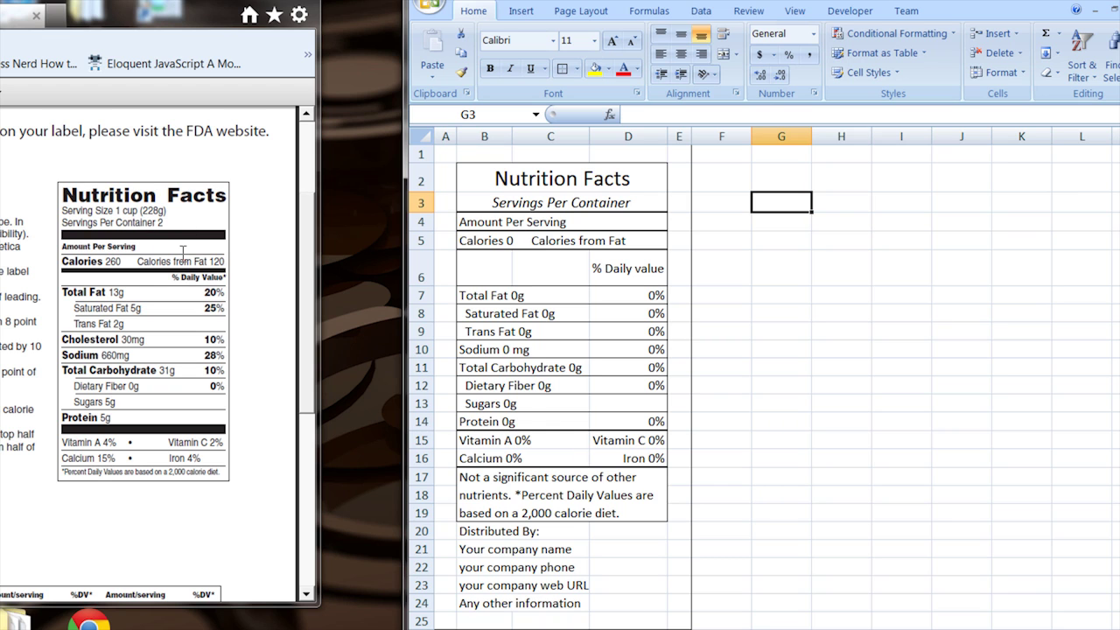
Insert a new row 3 and enter 'Serving Size' in B3
right_click(428, 205)
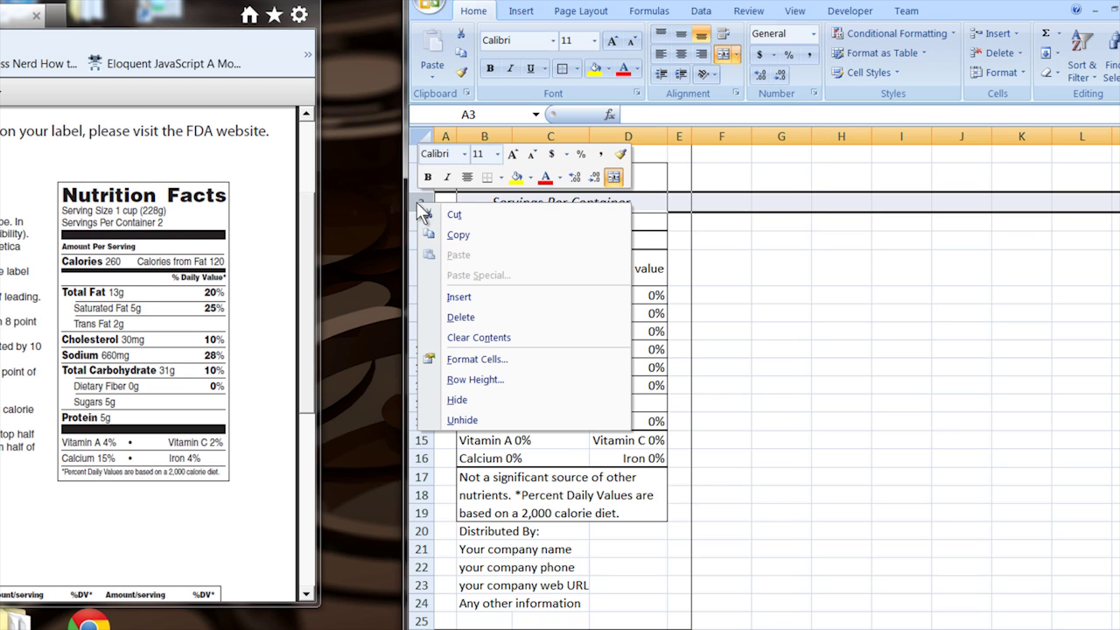
click(457, 296)
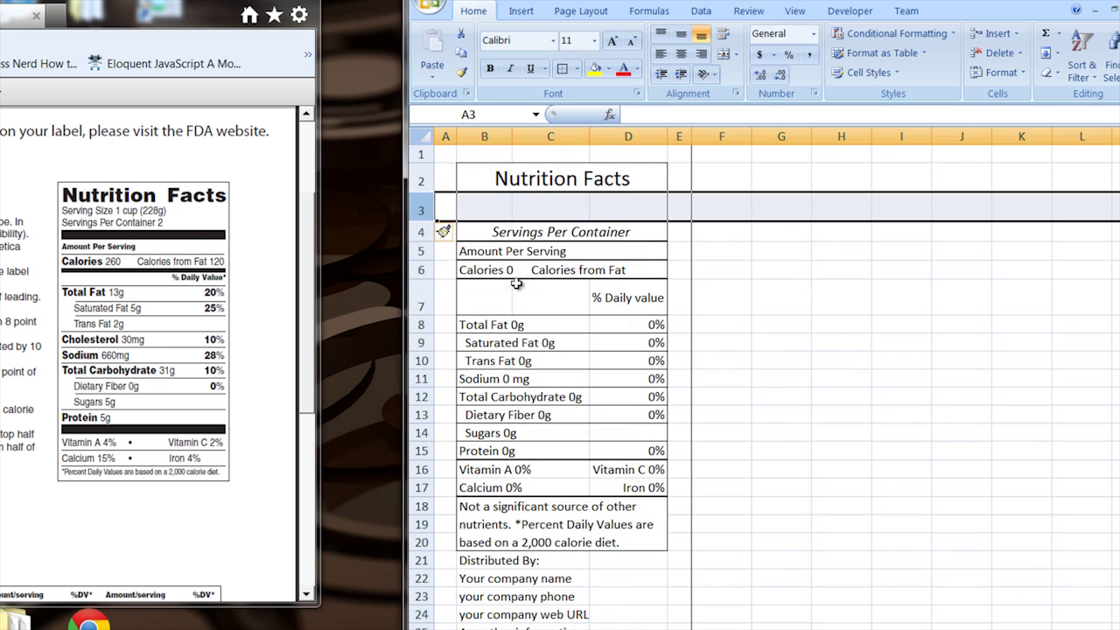
click(506, 207)
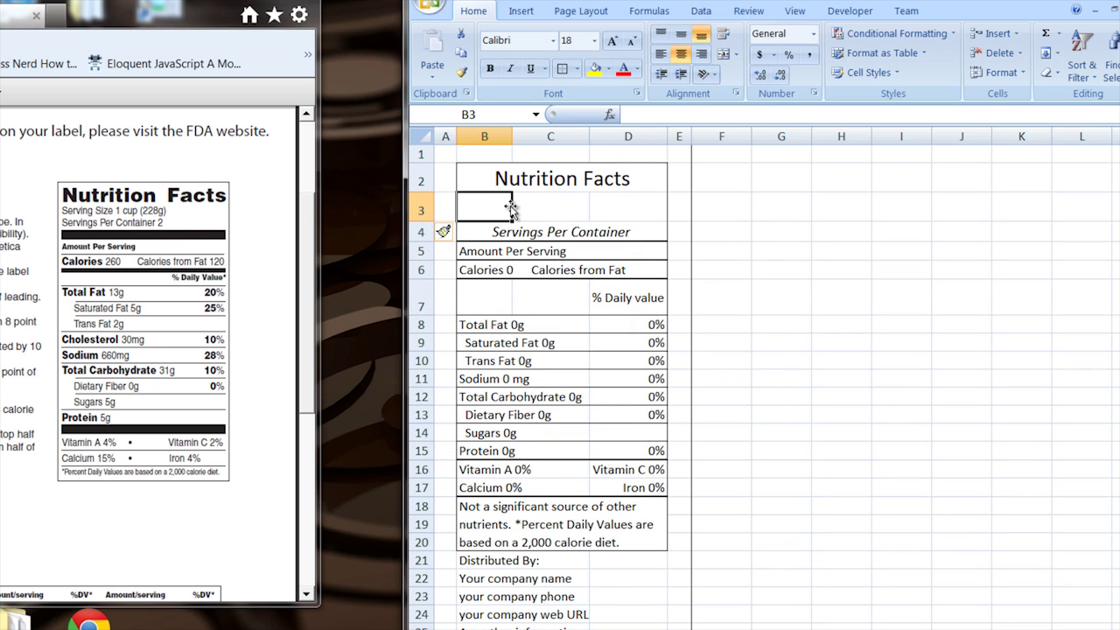
text(Servings Per Container)
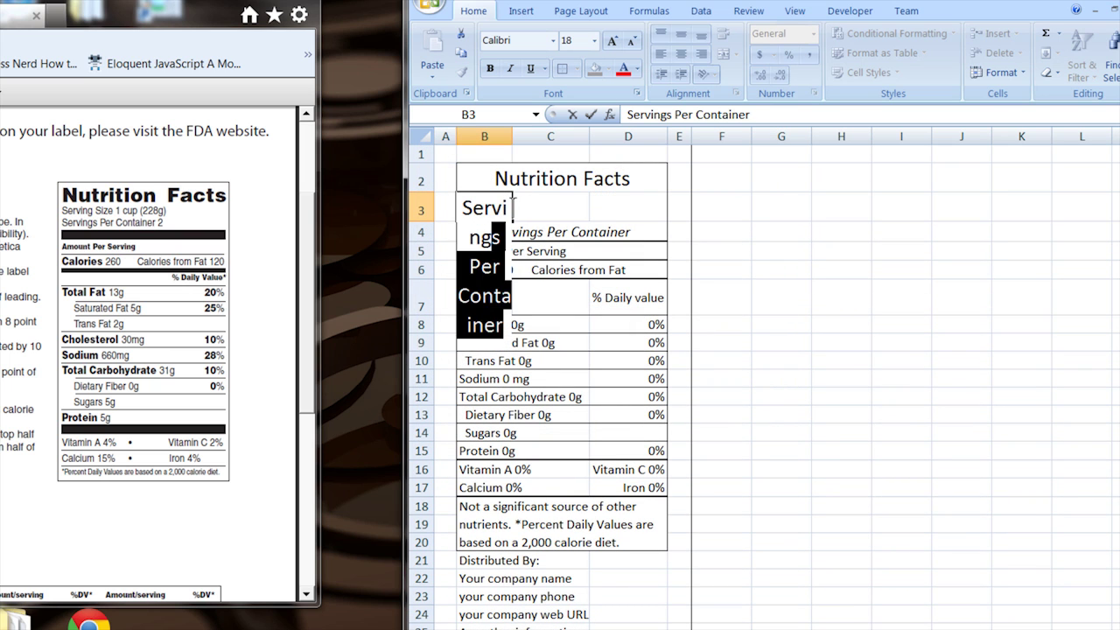
key(Delete)
text(Size)
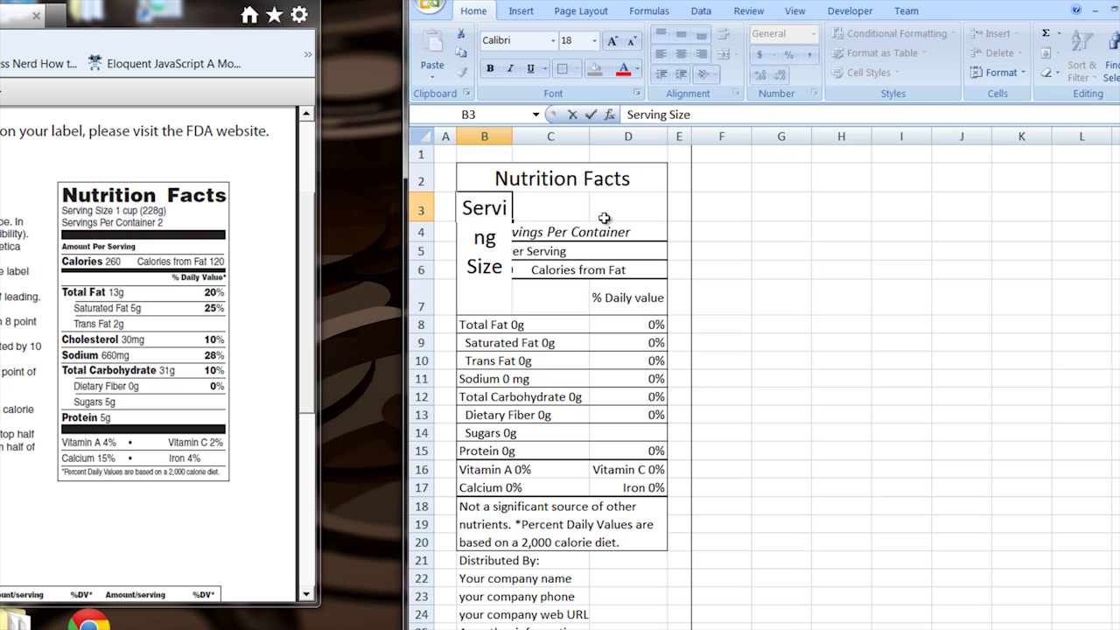
click(641, 218)
Merge and centre Serving Size across B3:D3
drag(470, 207, 634, 209)
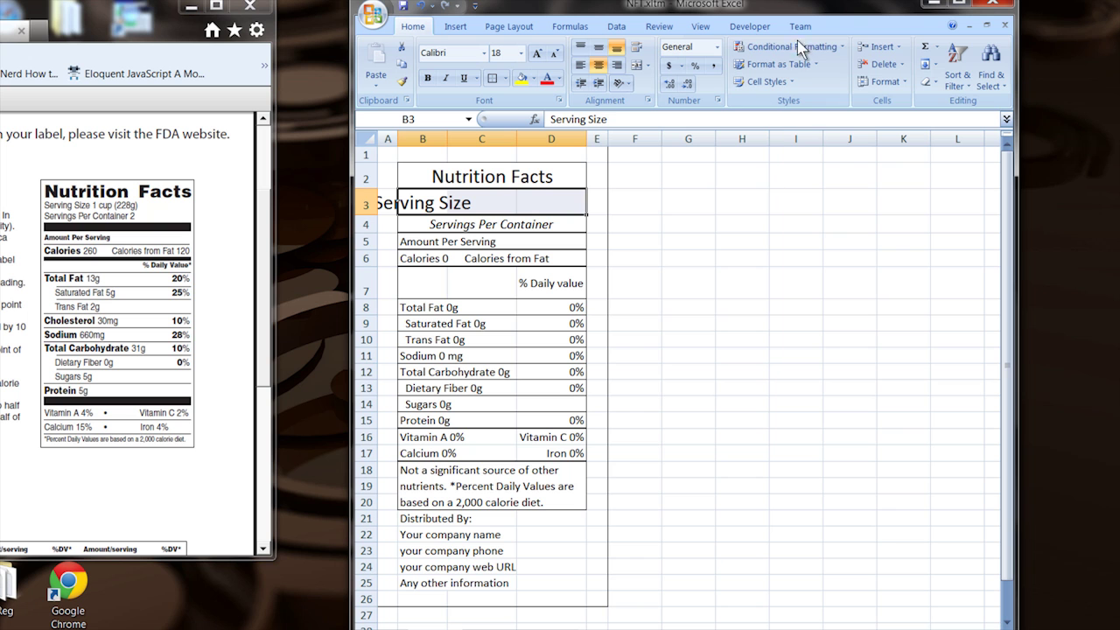
drag(1015, 83, 1119, 83)
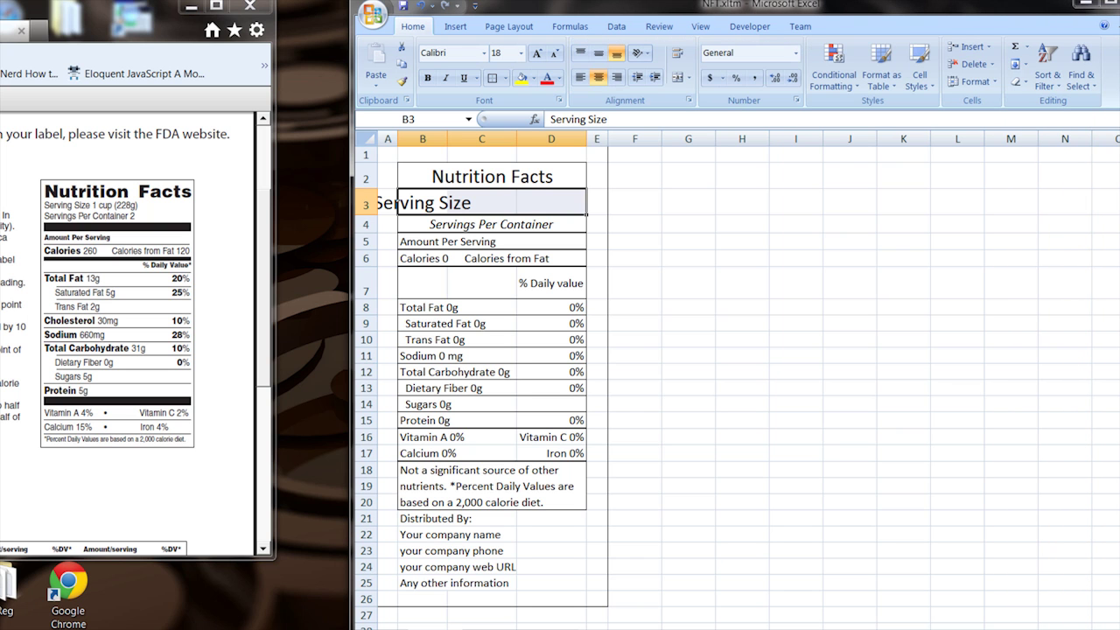
drag(961, 10, 738, 13)
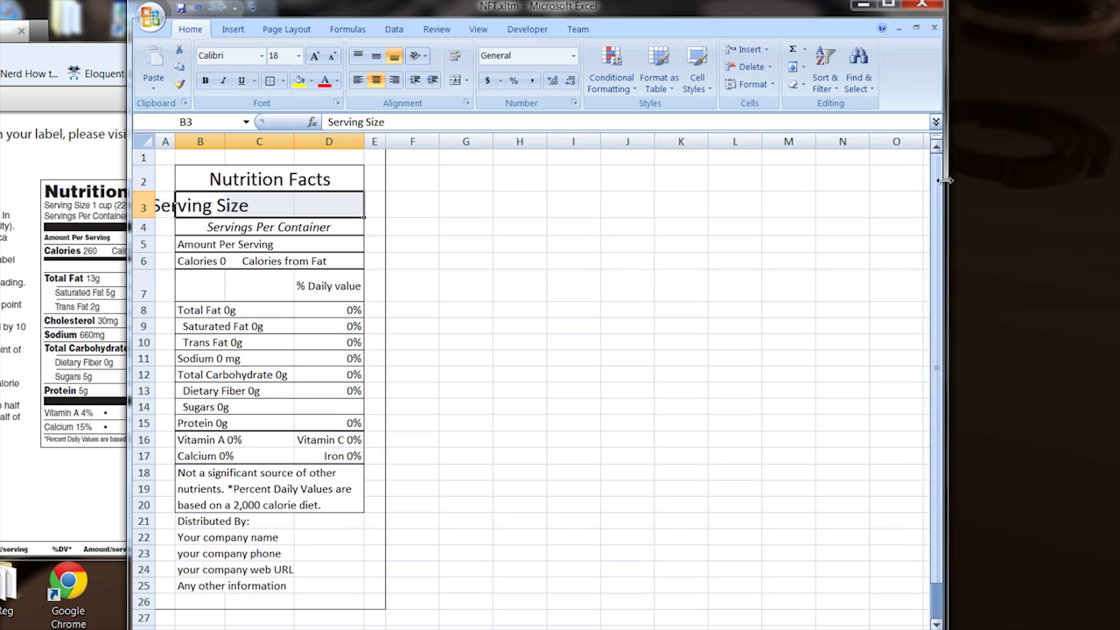
drag(960, 184, 1119, 183)
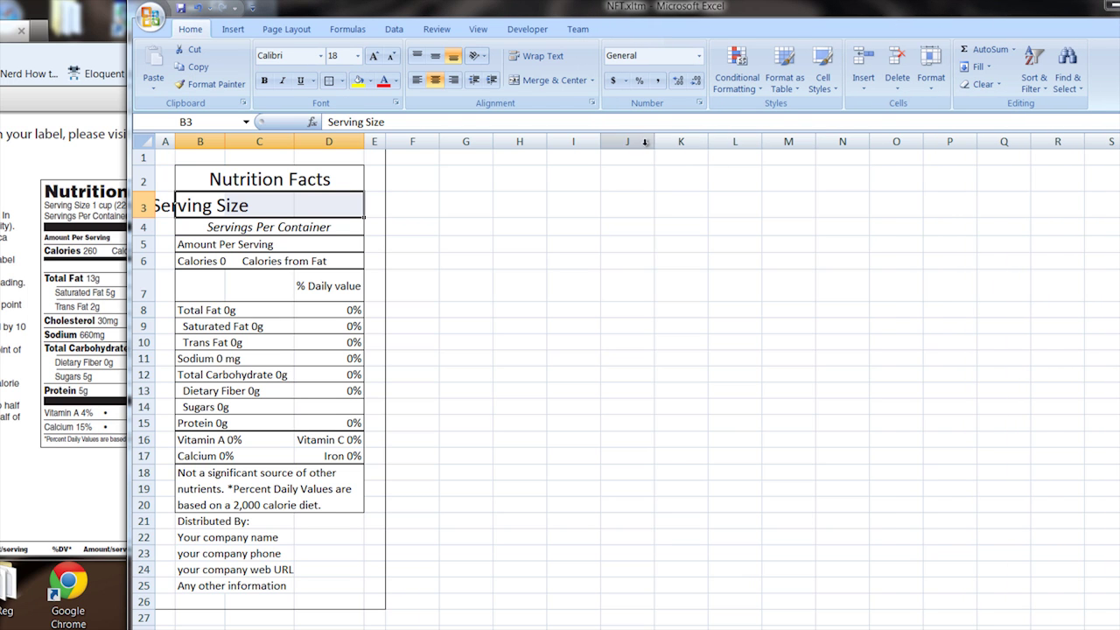
click(560, 84)
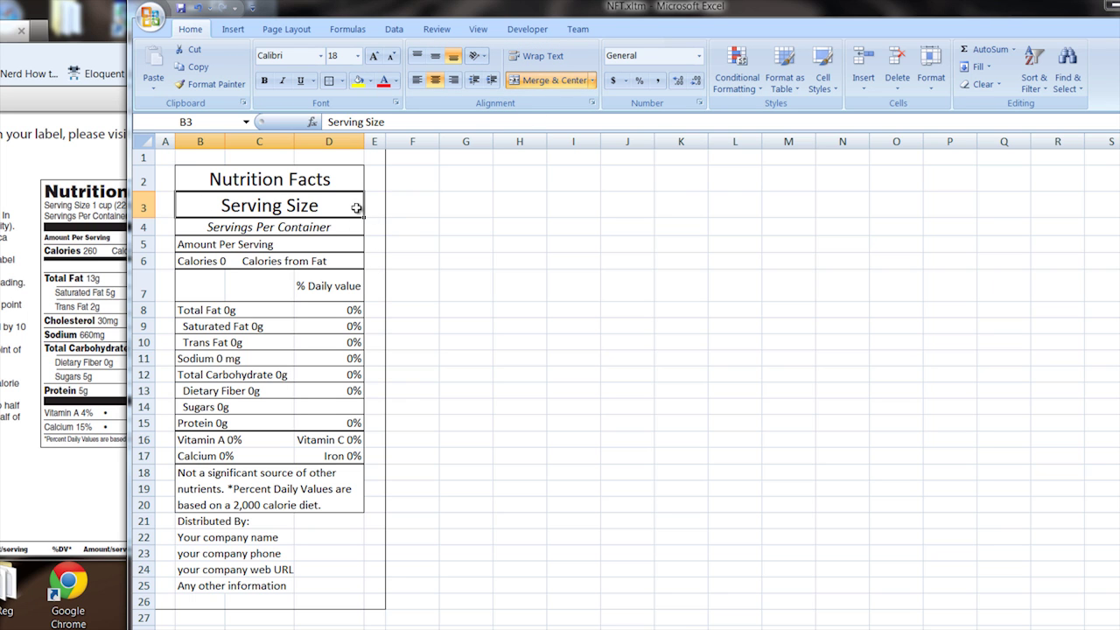
drag(280, 19, 434, 24)
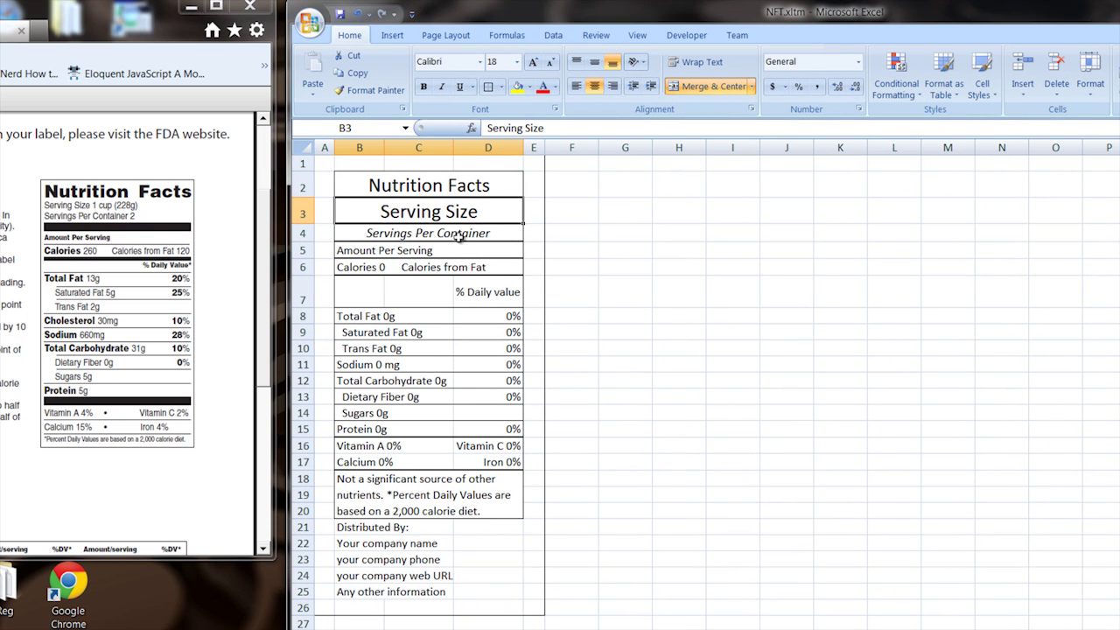
Set the Serving Size text to 12 point
click(528, 229)
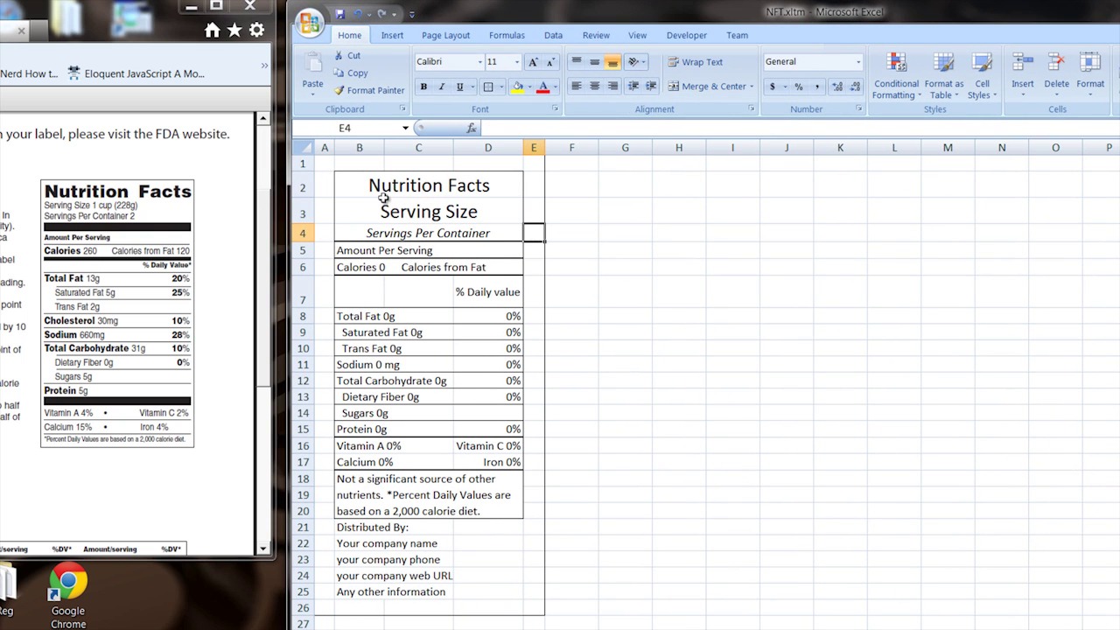
click(415, 217)
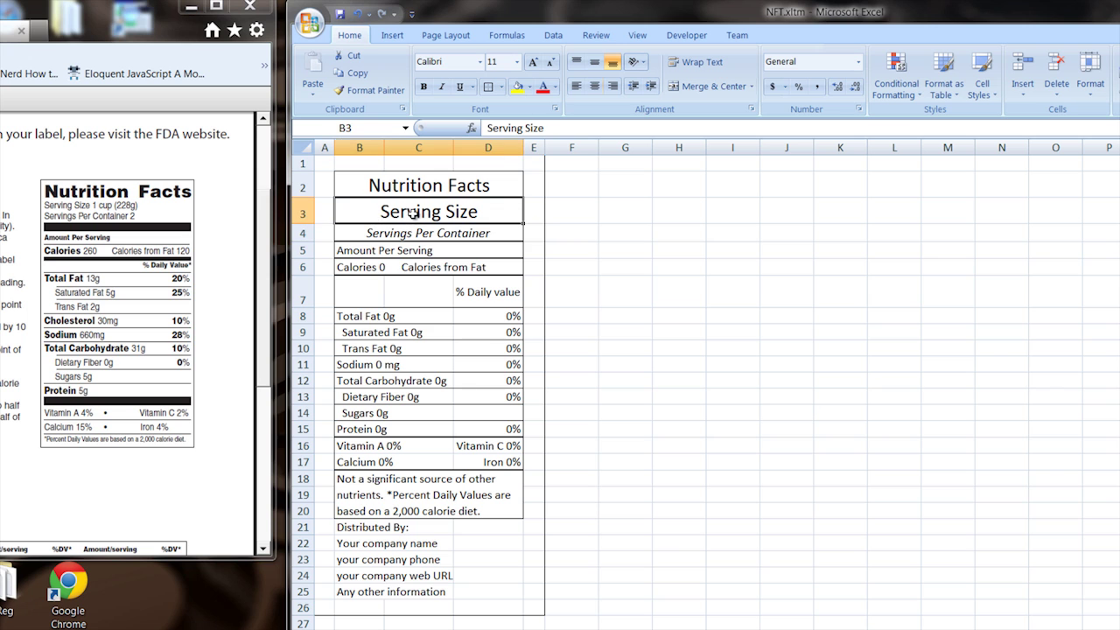
right_click(409, 210)
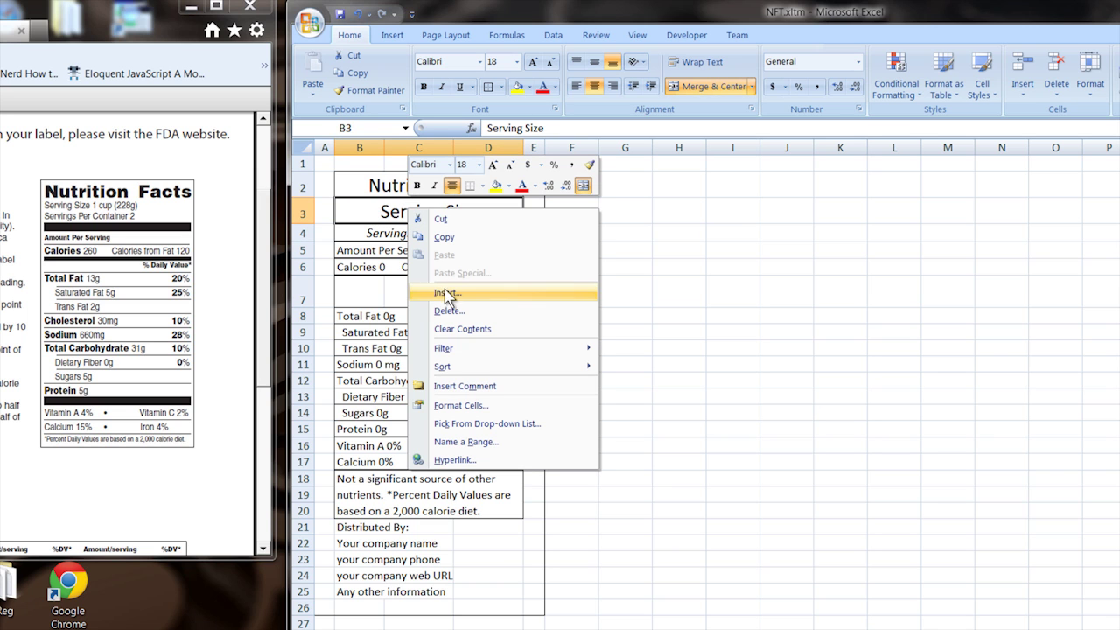
click(473, 406)
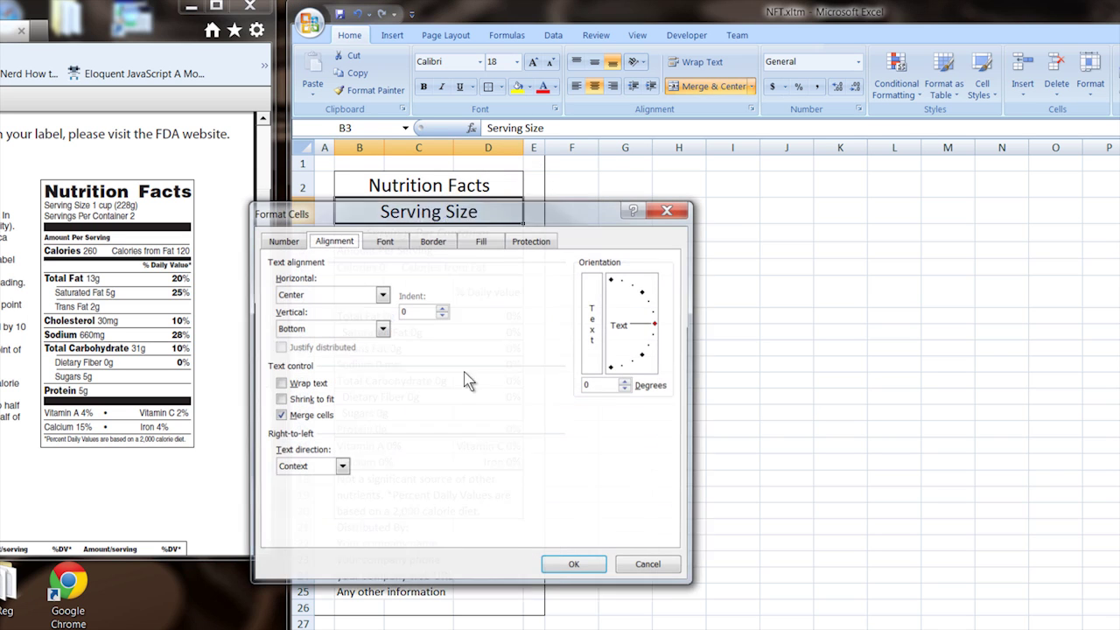
click(379, 241)
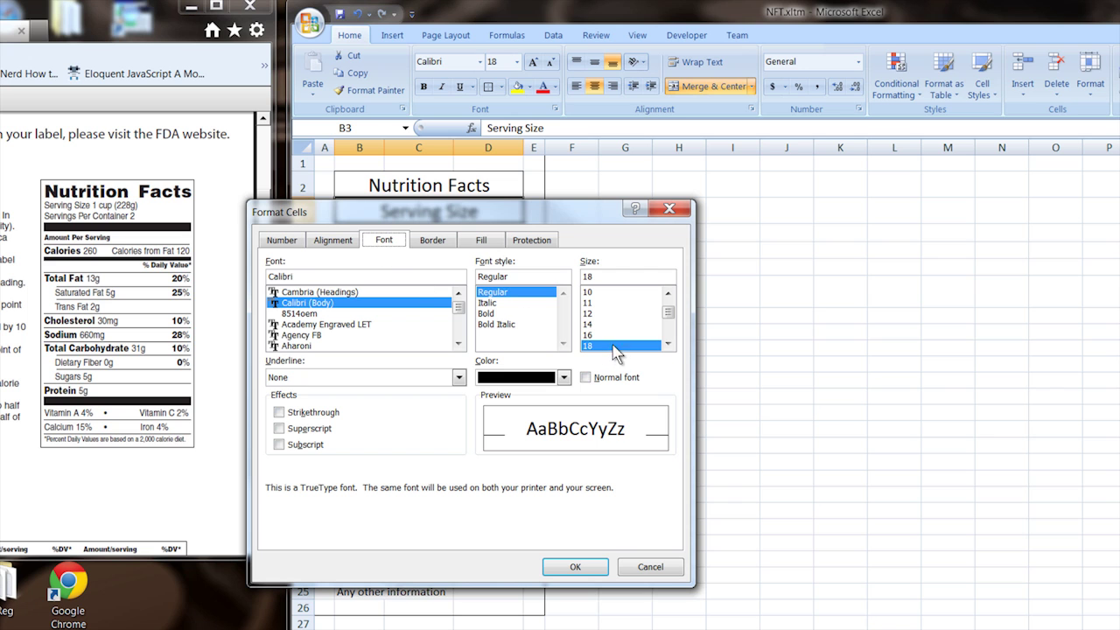
click(604, 313)
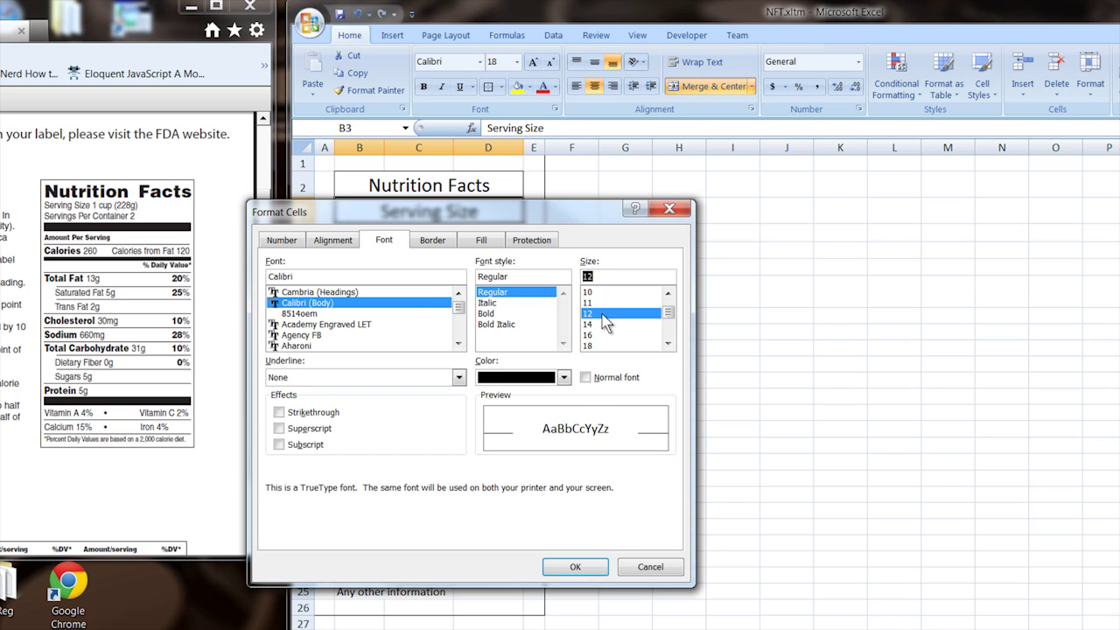
click(575, 567)
Re-merge B3:D3 without centring the Serving Size text
click(485, 340)
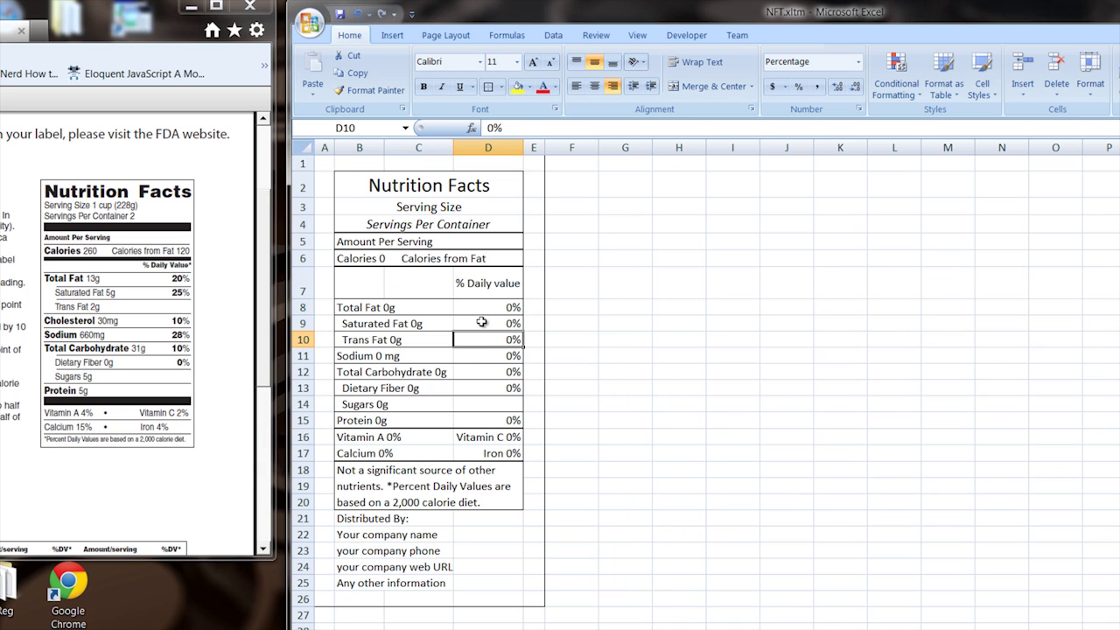
click(420, 206)
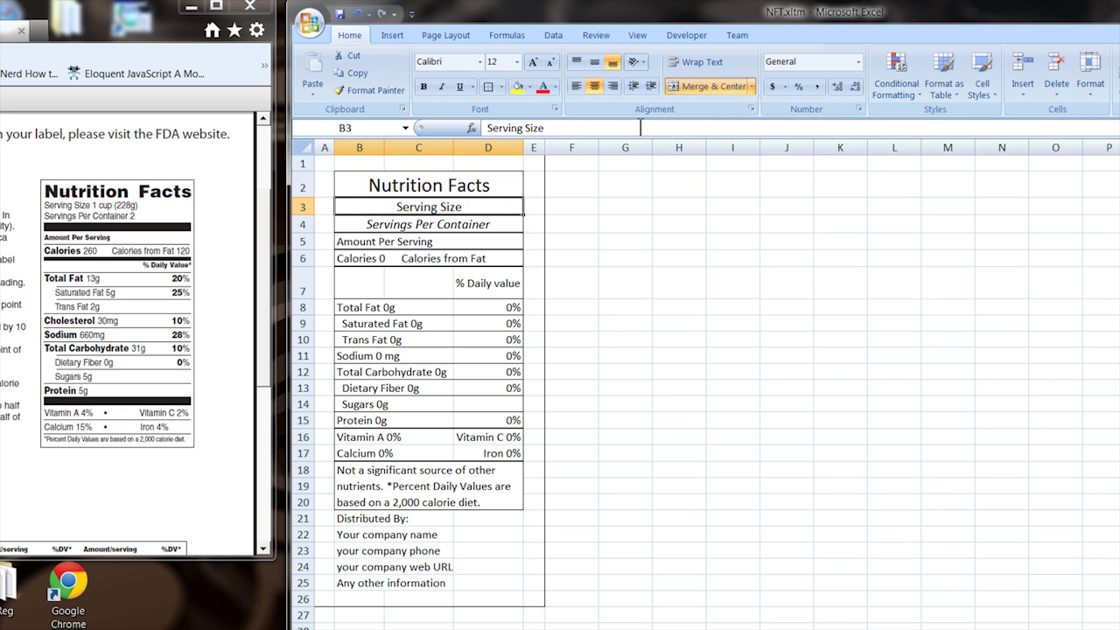
click(750, 86)
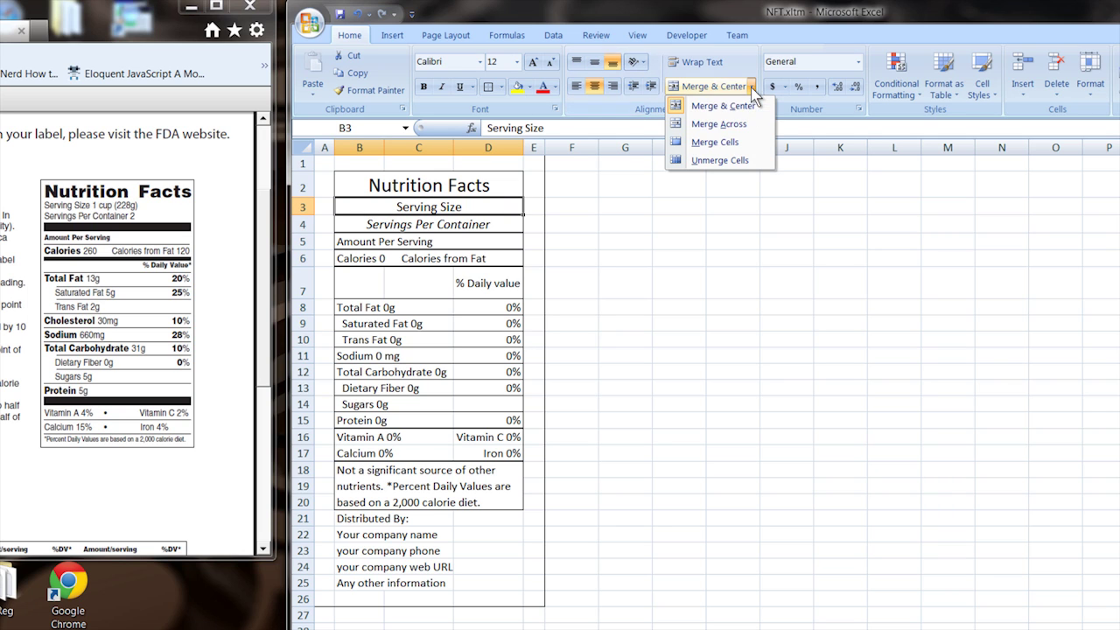
click(733, 142)
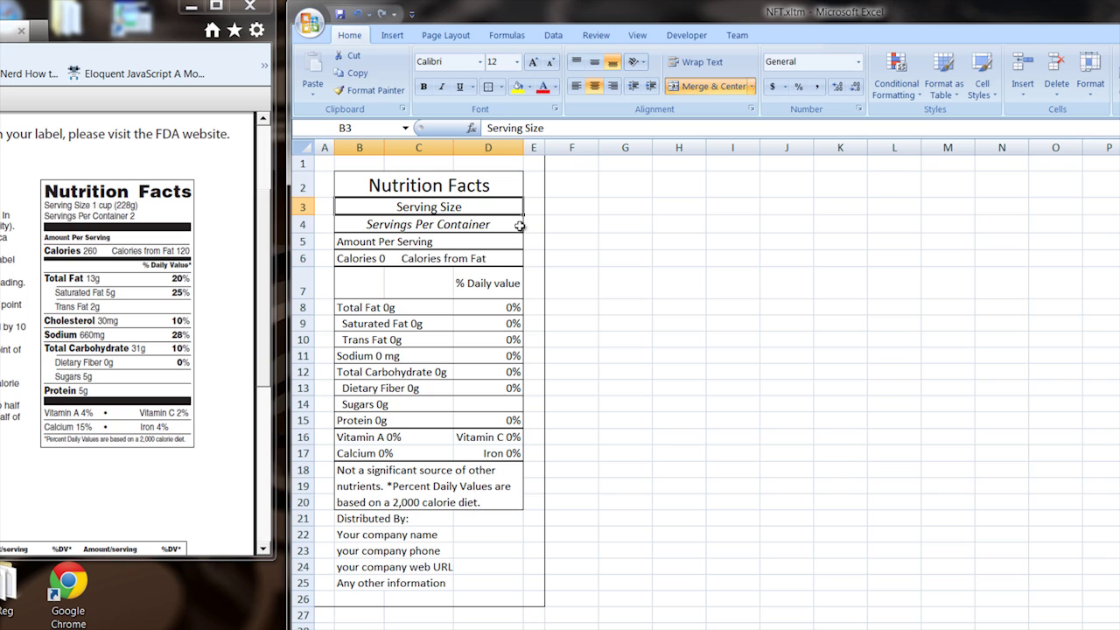
Set Serving Size's horizontal alignment to Justify
right_click(458, 207)
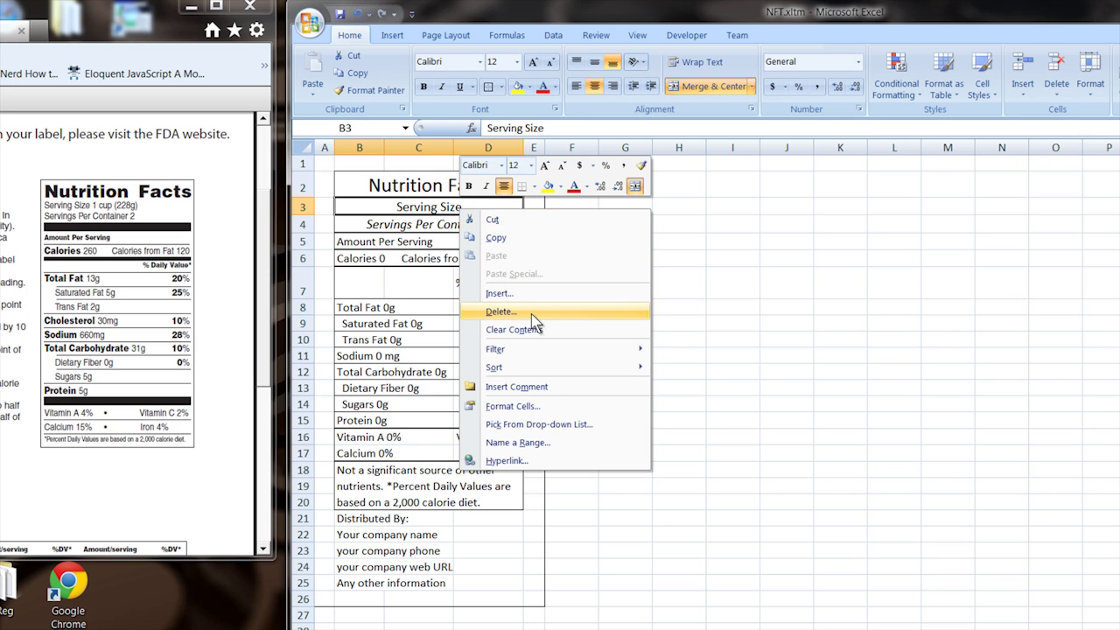
click(535, 406)
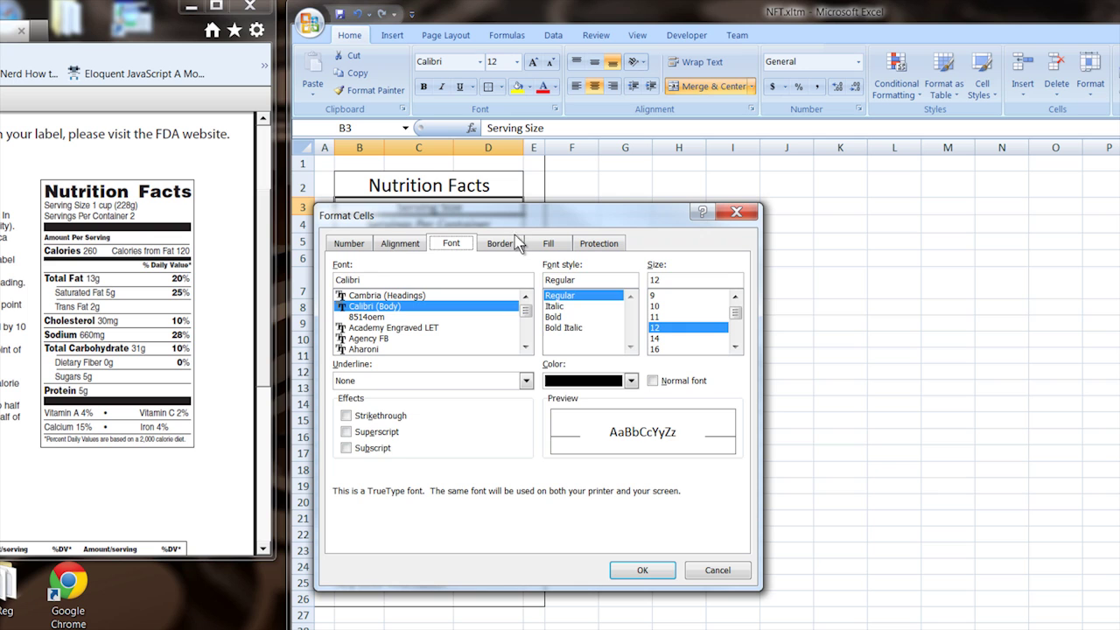
click(398, 246)
click(448, 297)
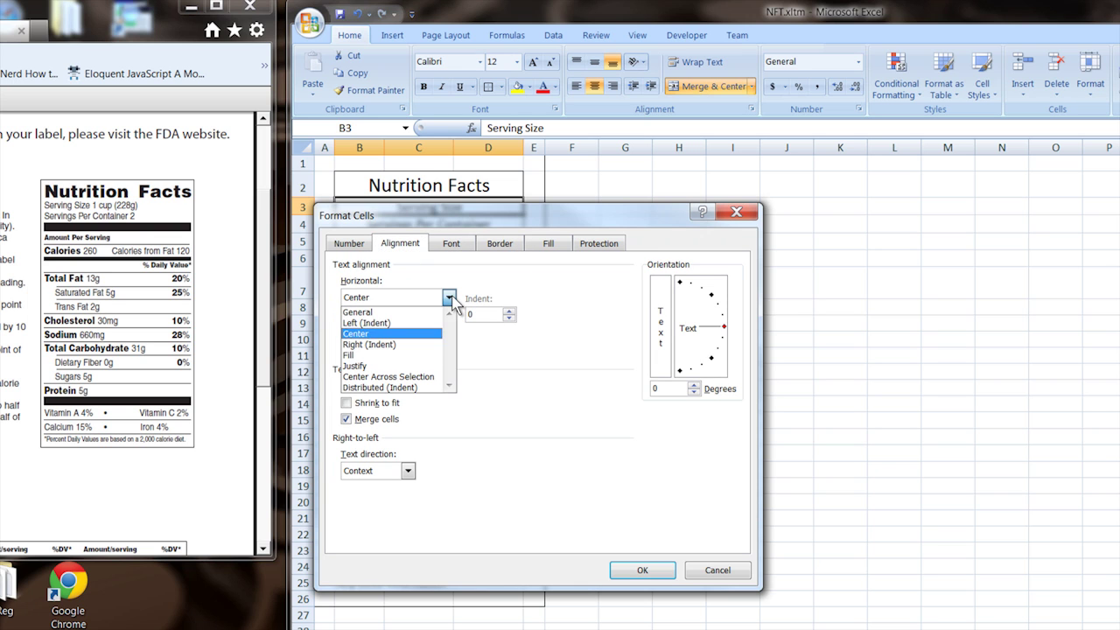
click(411, 373)
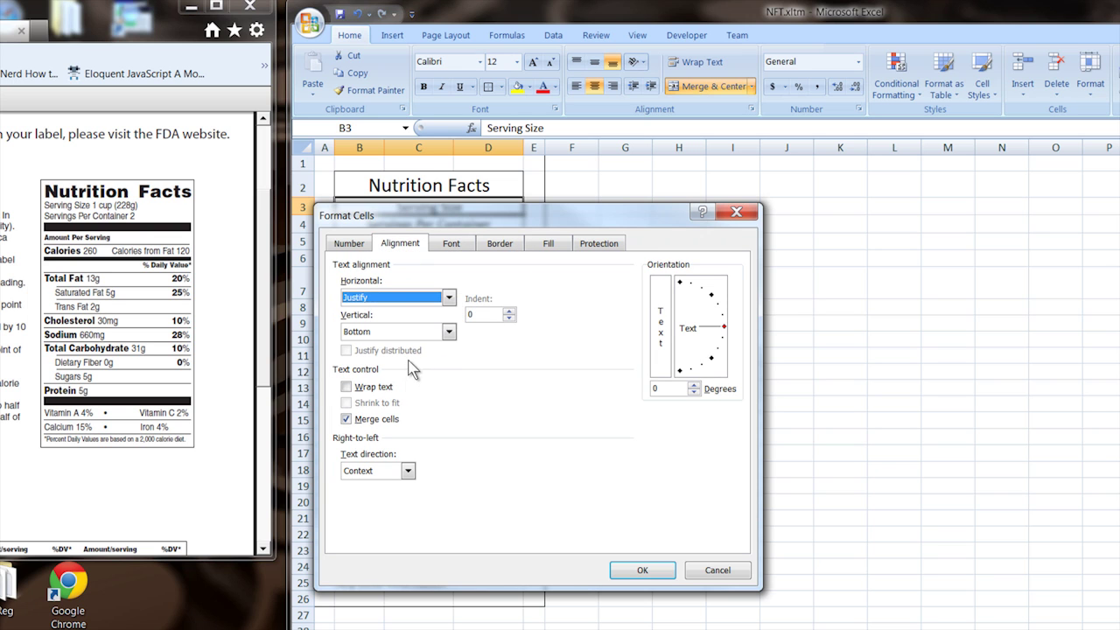
click(616, 573)
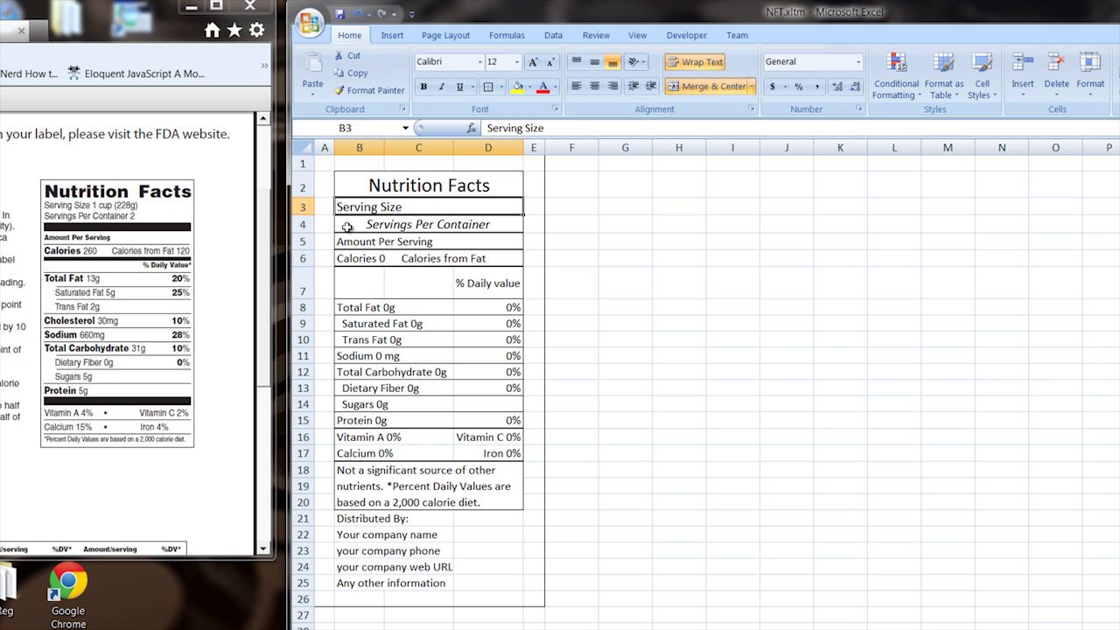
Set the Servings Per Container cell B4's vertical alignment to Justify
click(398, 223)
right_click(404, 222)
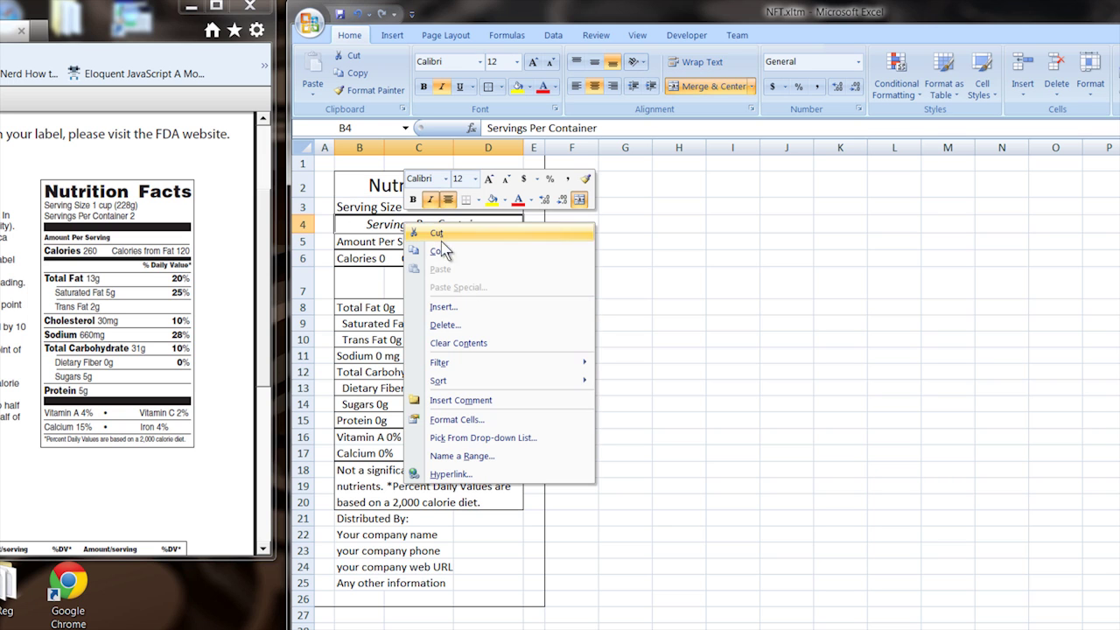
click(463, 419)
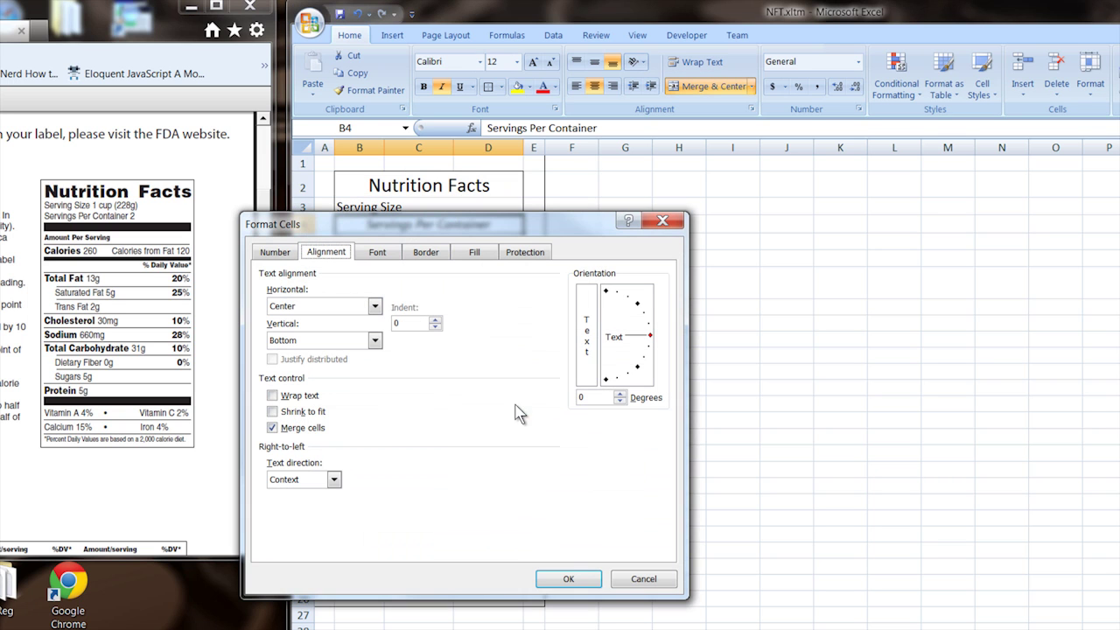
click(377, 342)
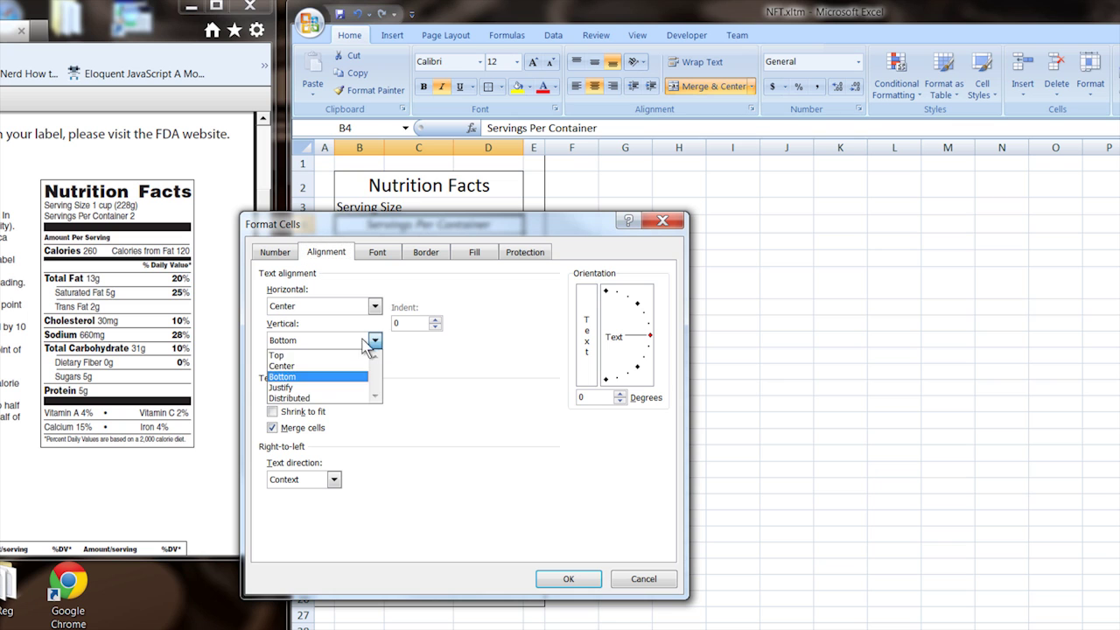
click(328, 388)
click(568, 579)
click(700, 438)
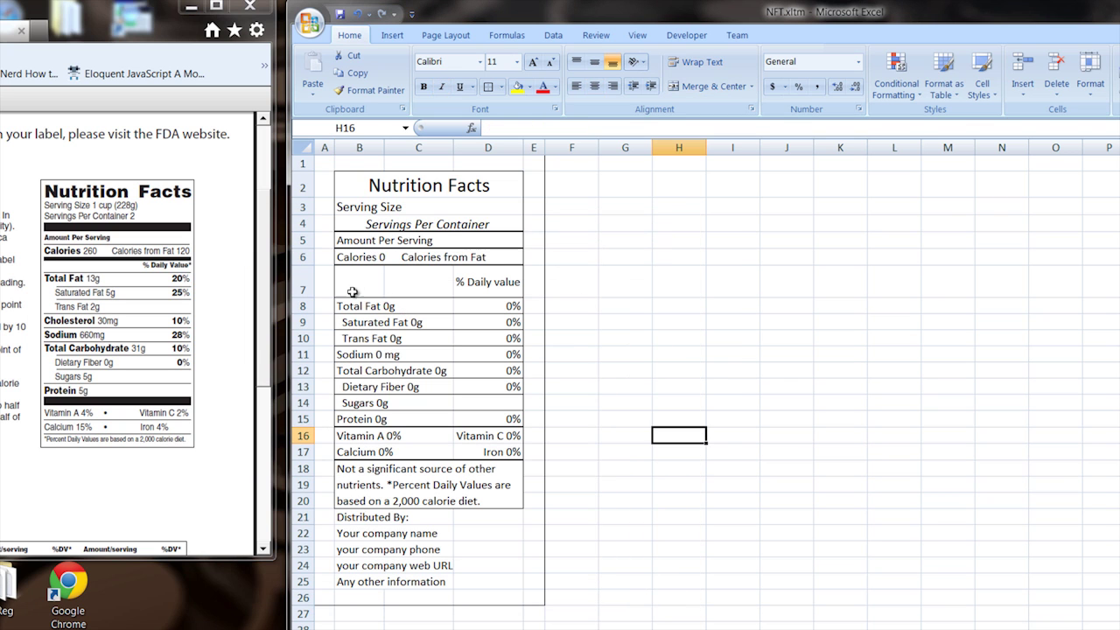
Select the Servings Per Container text in the cell and view its font settings without changes
double_click(373, 226)
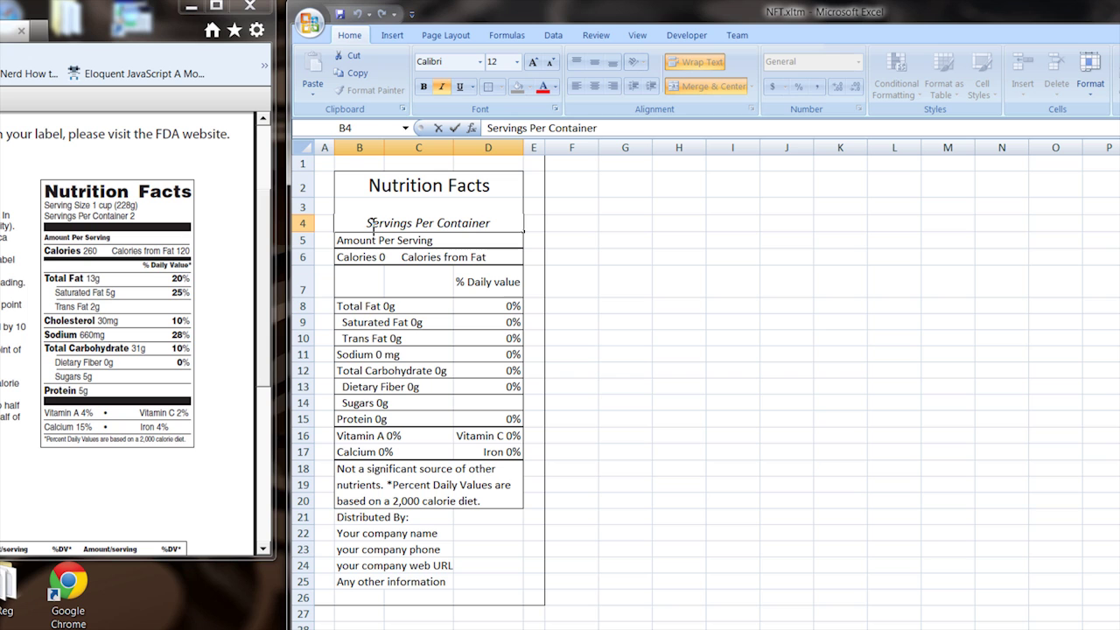
drag(351, 224, 467, 229)
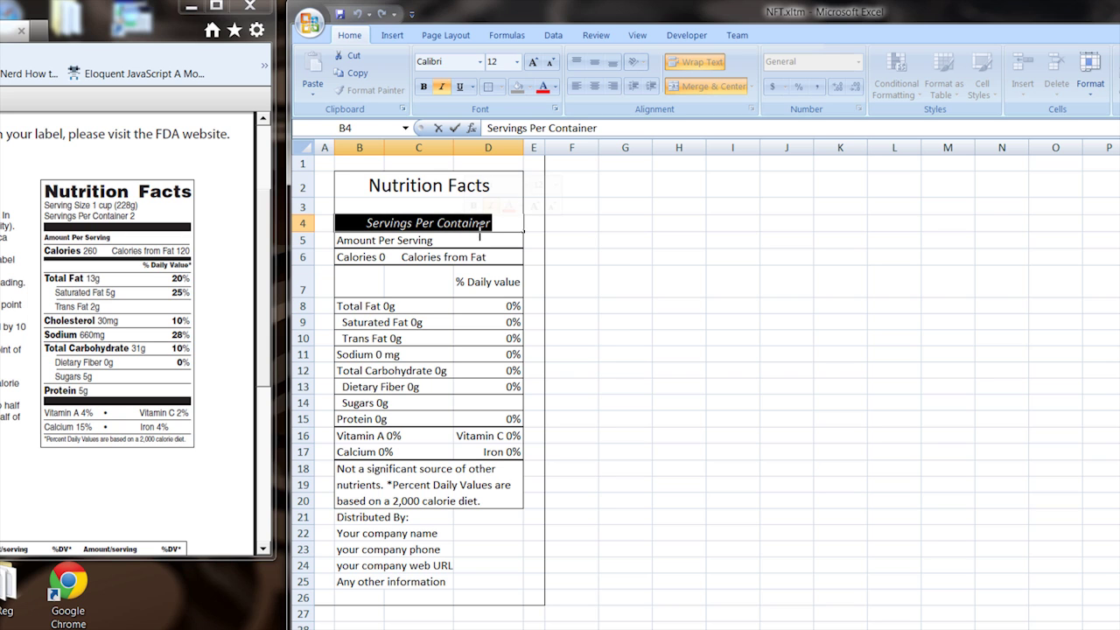
right_click(479, 232)
key(Escape)
right_click(452, 223)
click(490, 282)
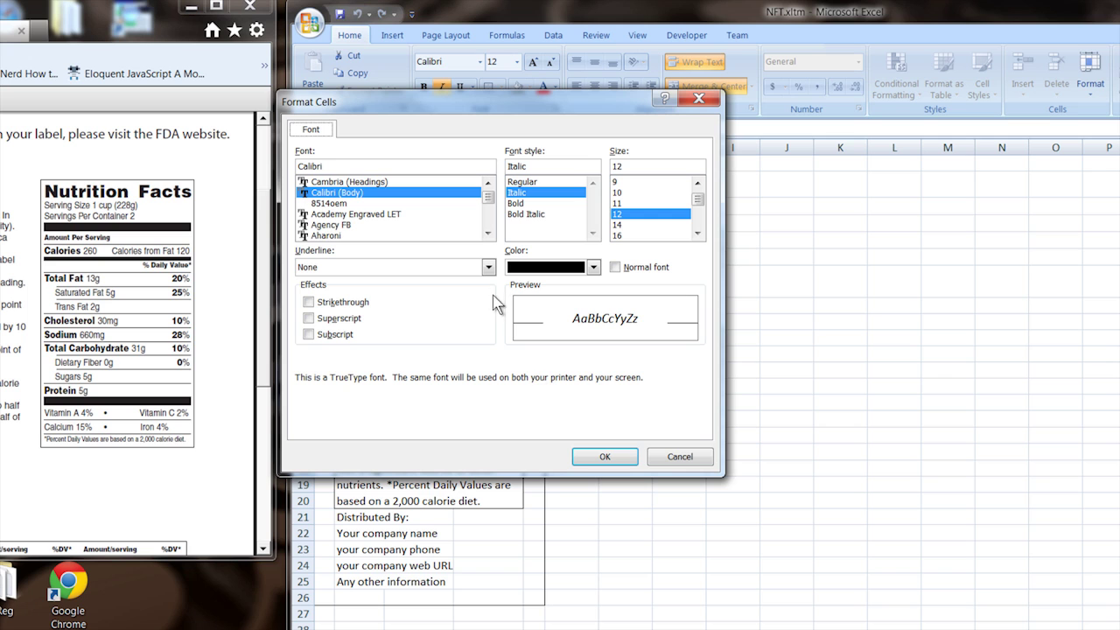
click(680, 456)
click(678, 370)
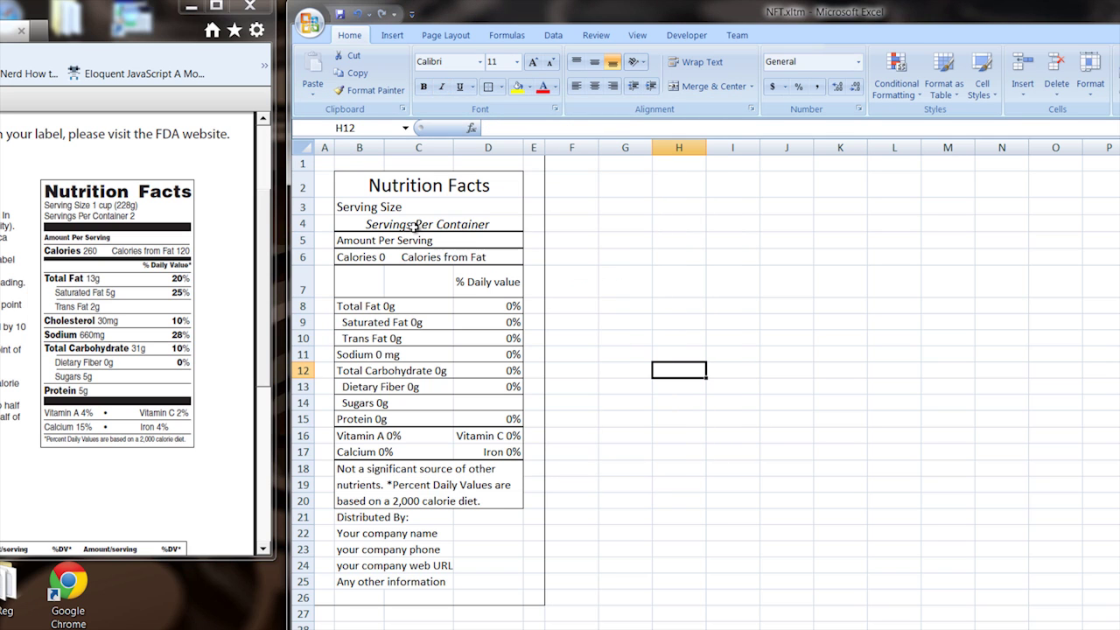
Recheck B4's alignment settings, keeping vertical alignment at Justify
click(381, 222)
right_click(382, 224)
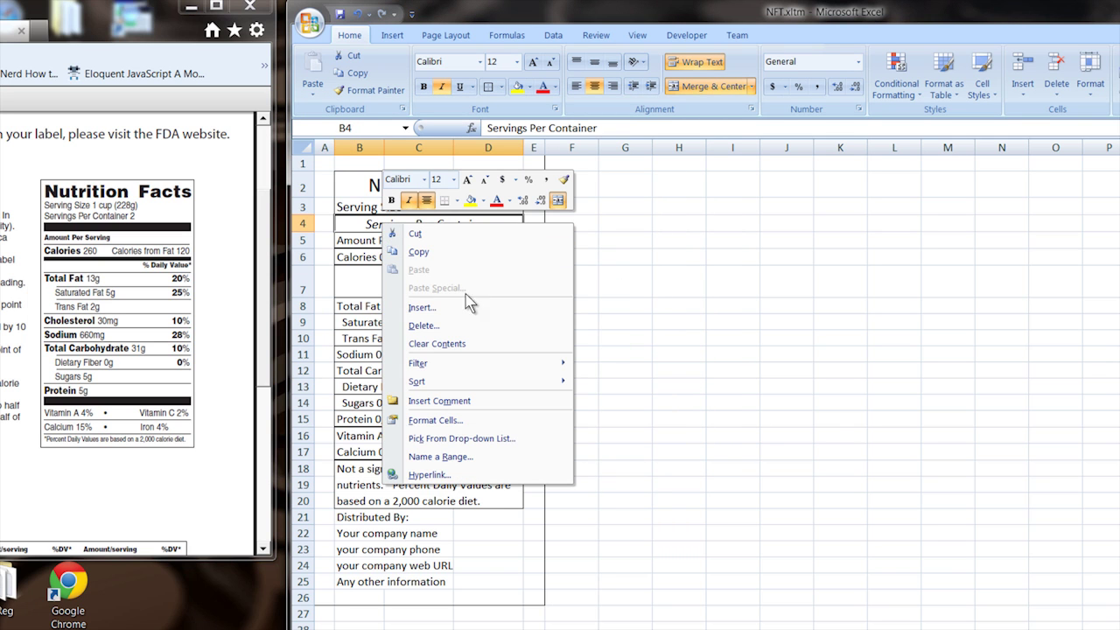
click(446, 423)
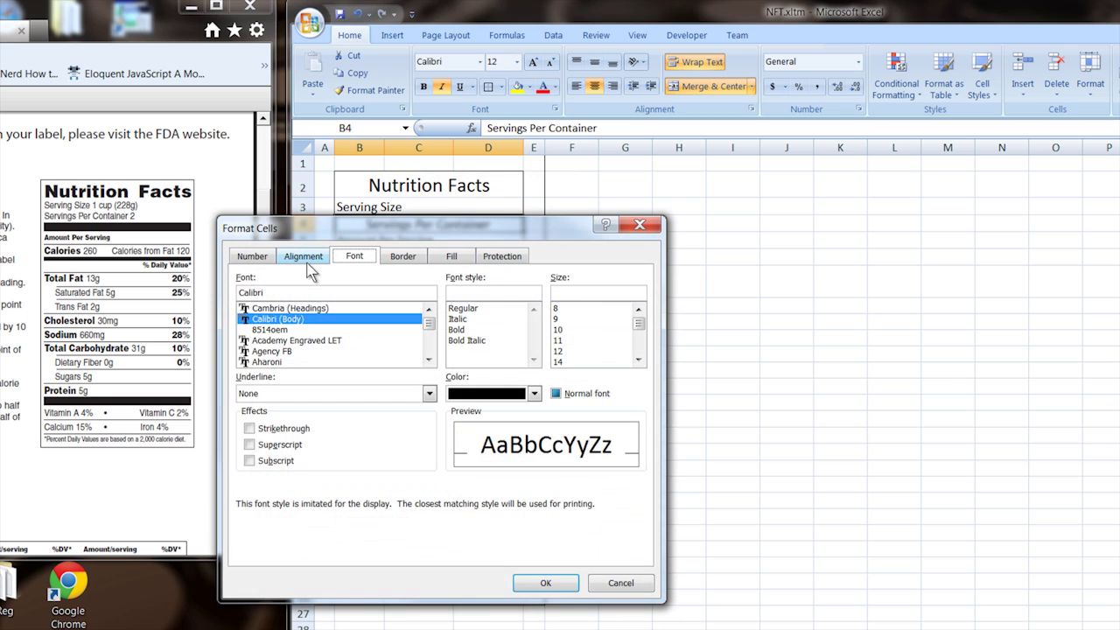
click(305, 262)
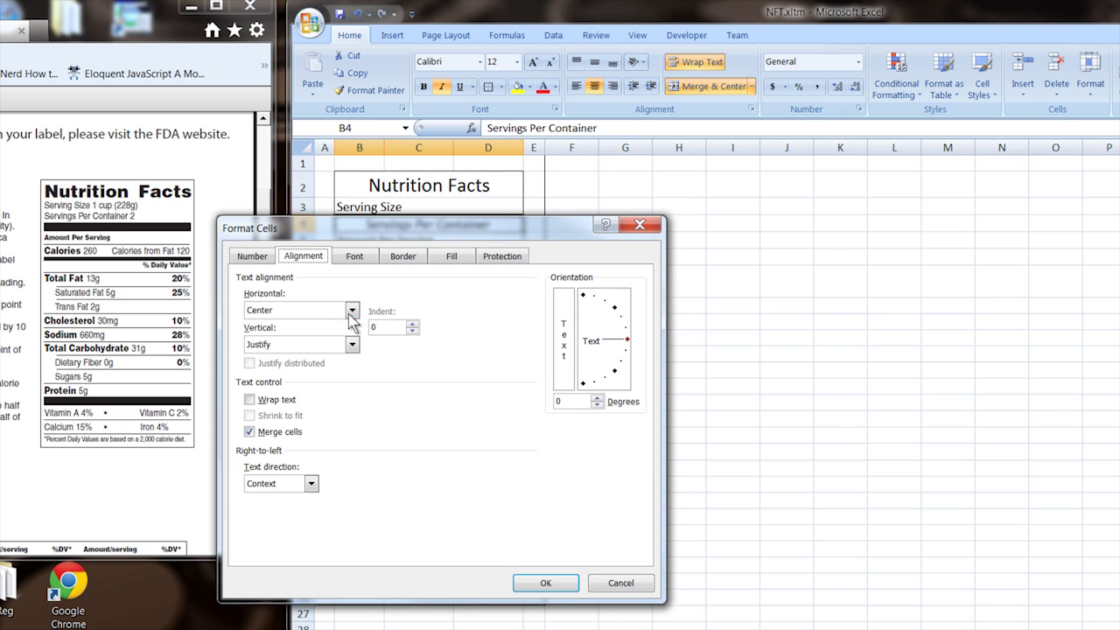
click(351, 347)
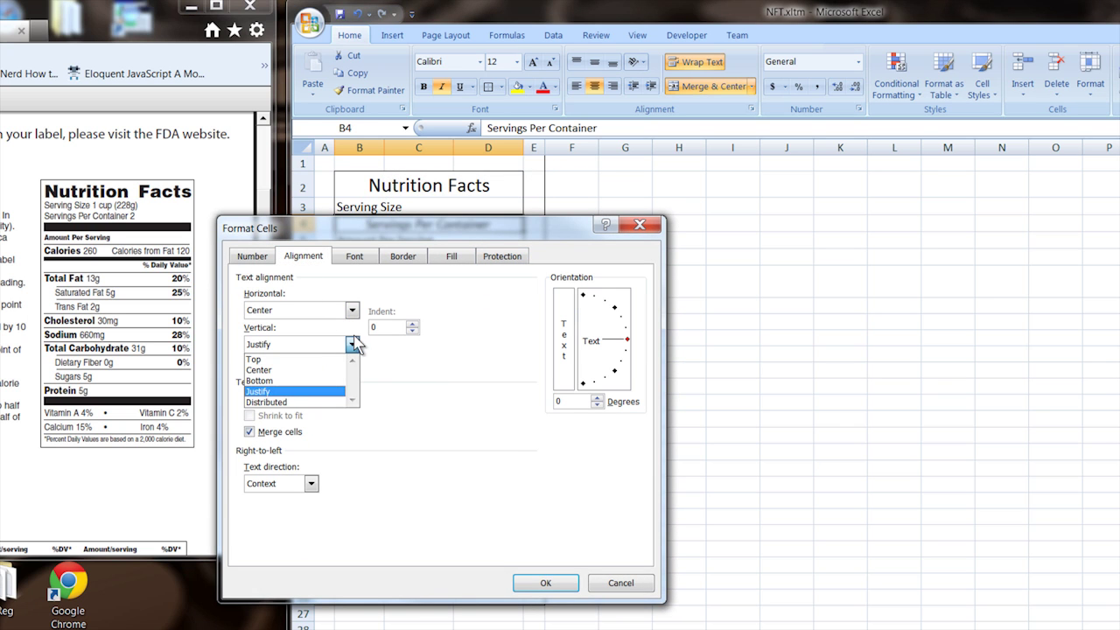
click(282, 392)
click(550, 582)
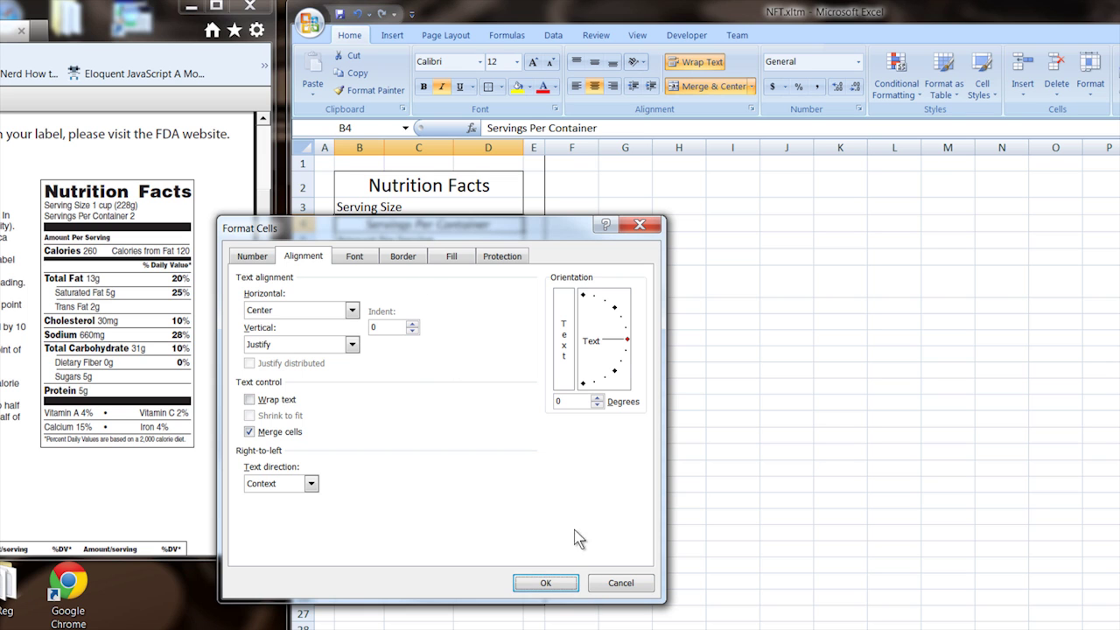
Set B4's horizontal alignment to Justify so Servings Per Container spreads across the label
click(423, 302)
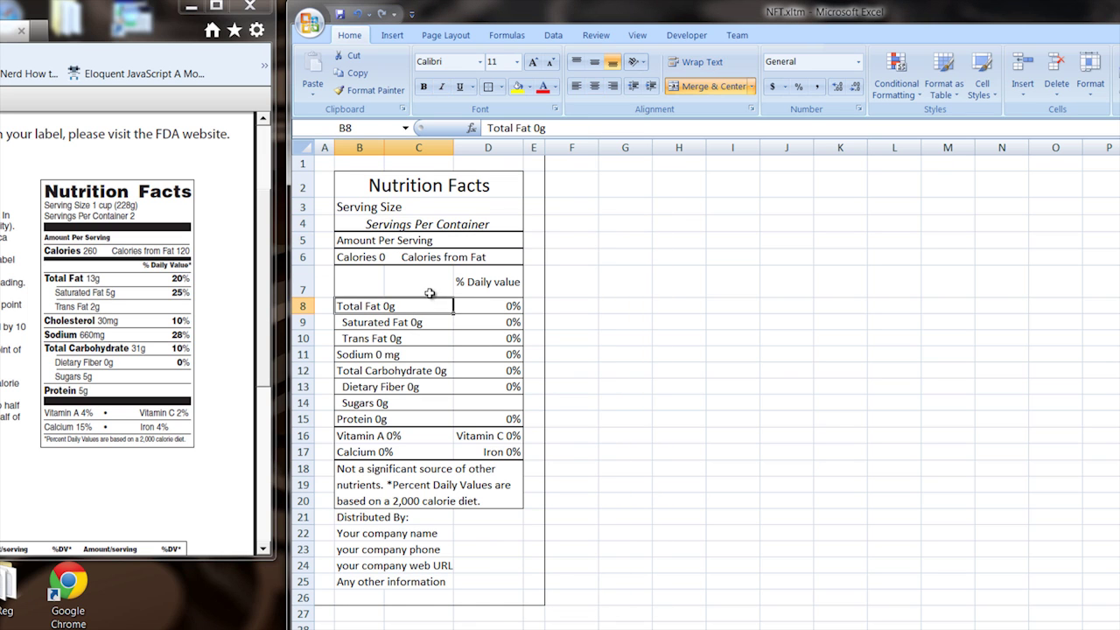
click(352, 228)
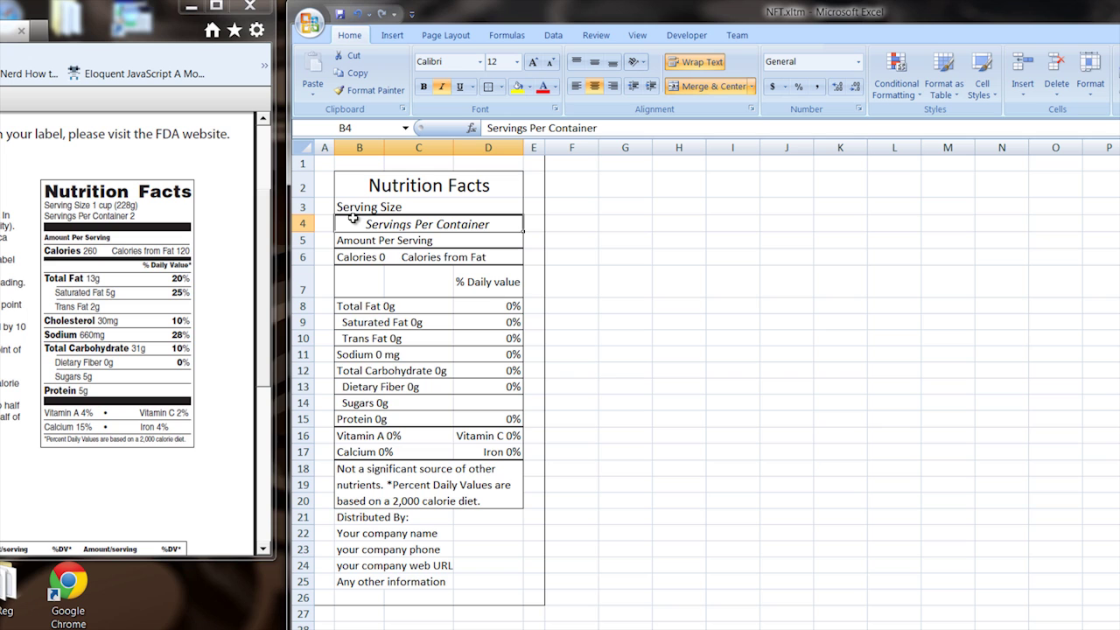
right_click(354, 229)
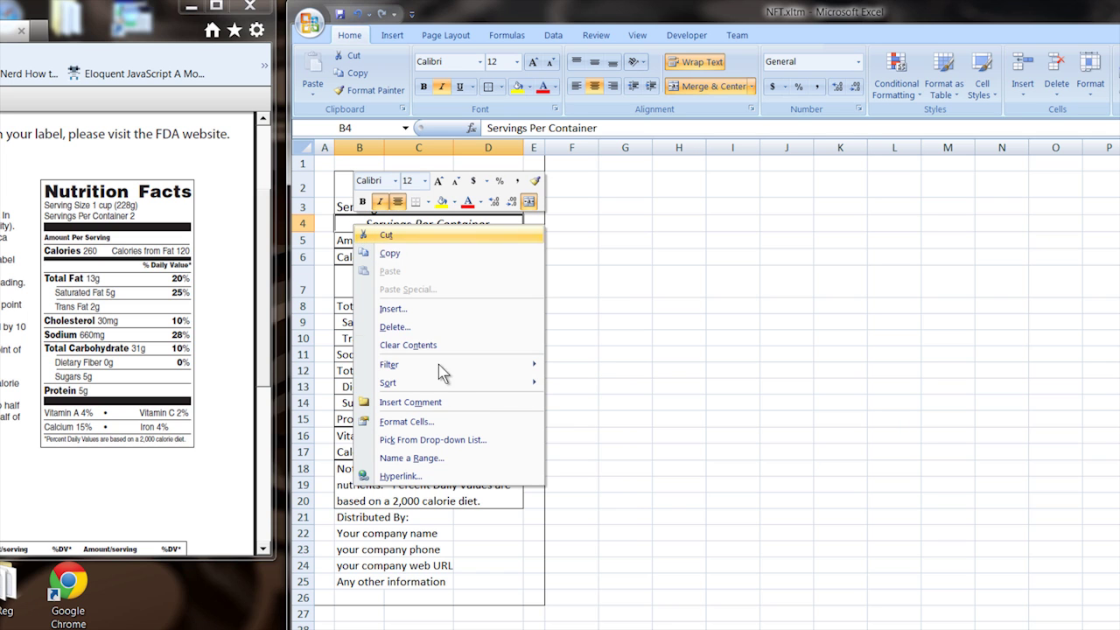
click(429, 422)
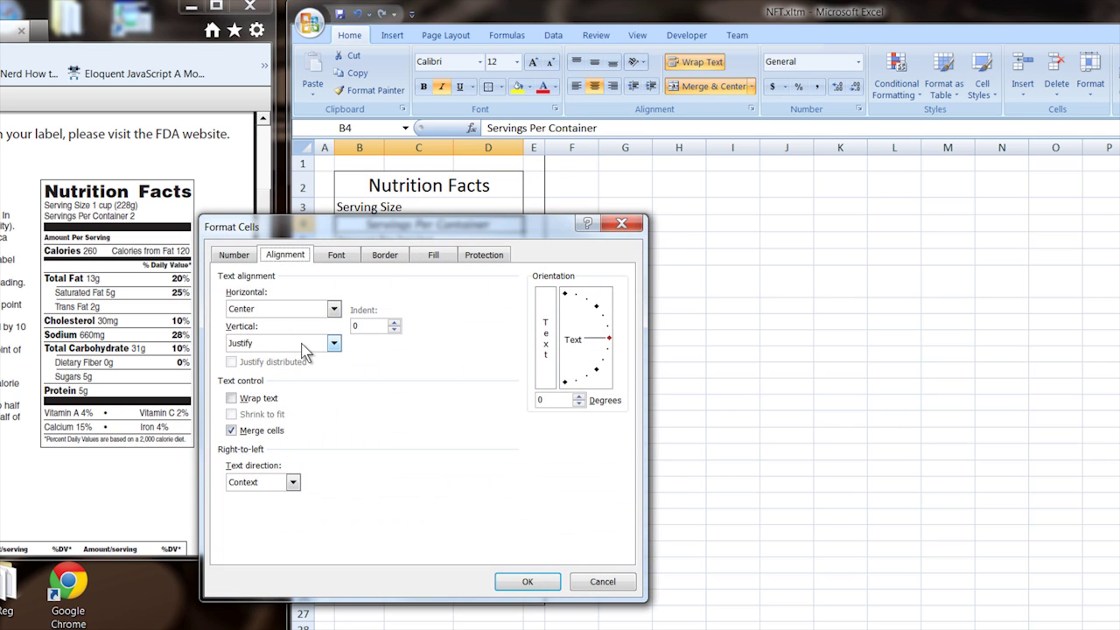
click(334, 309)
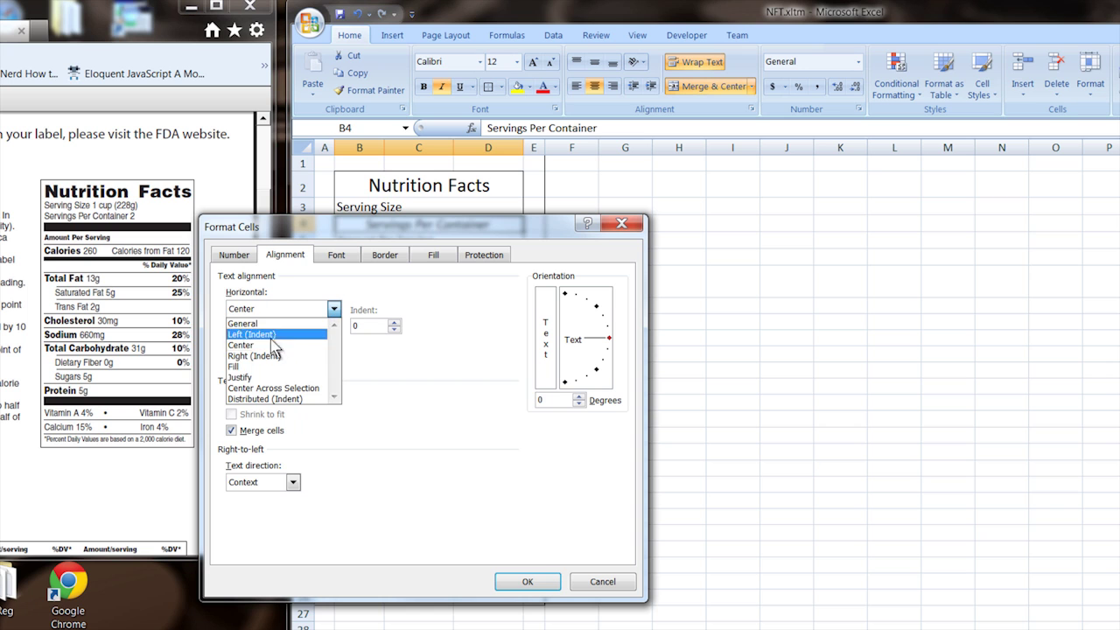
click(253, 380)
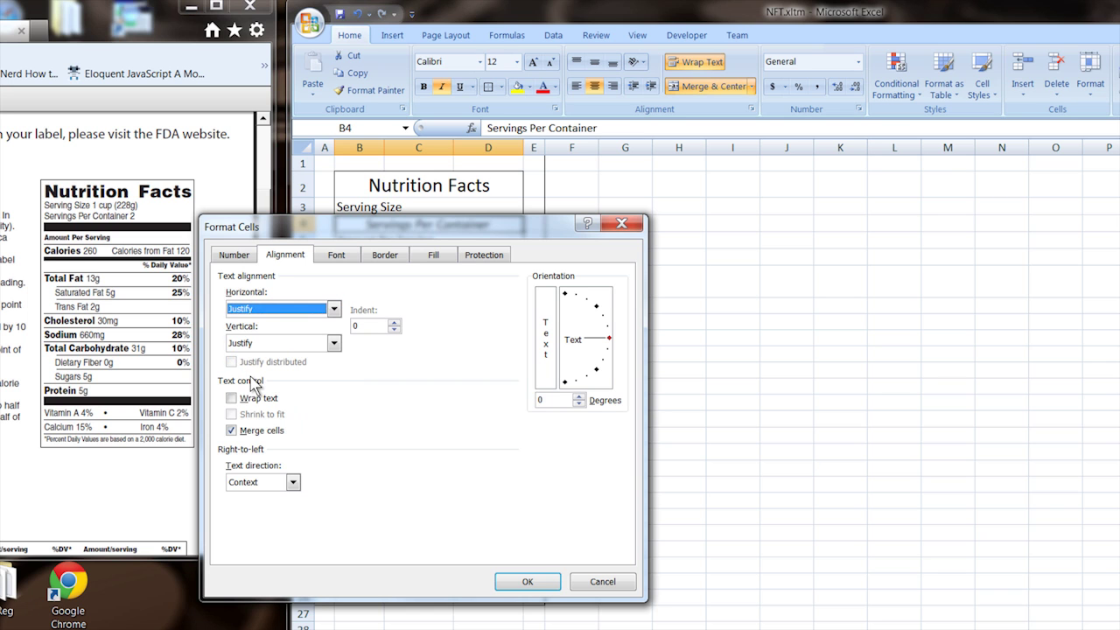
click(527, 581)
click(635, 286)
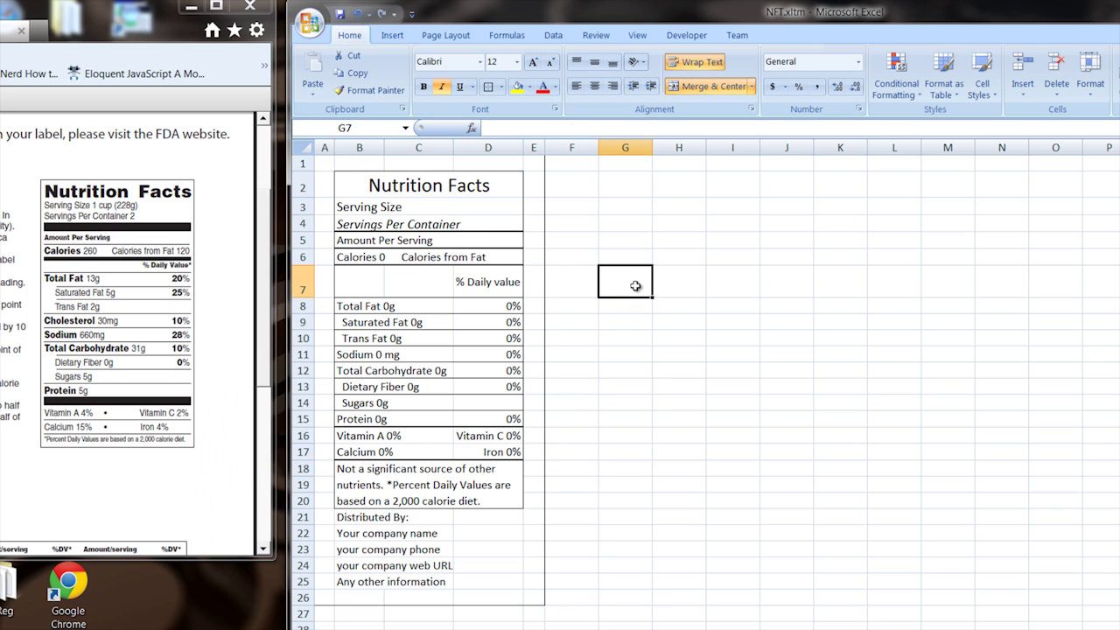
click(352, 225)
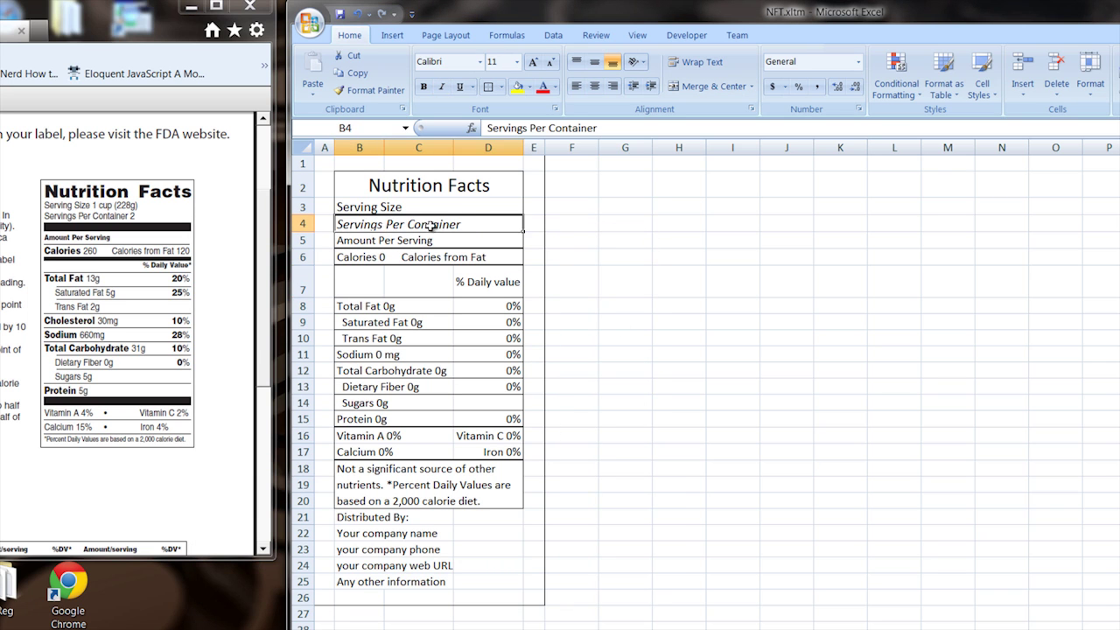
Apply a Top and Bottom Border to the Servings Per Container cell B4
click(502, 87)
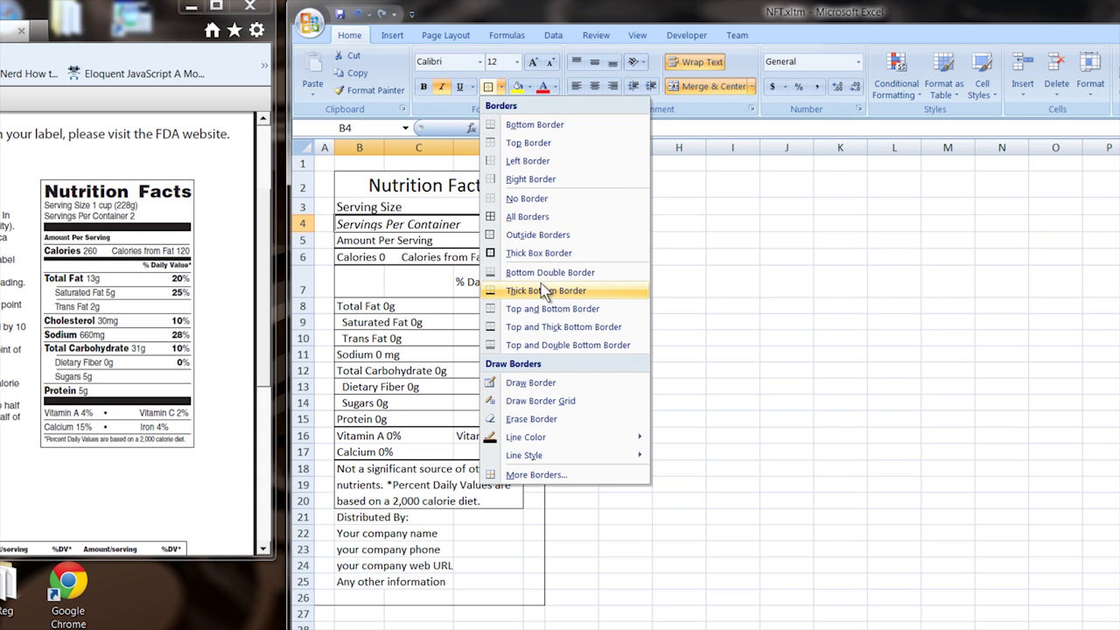
click(545, 310)
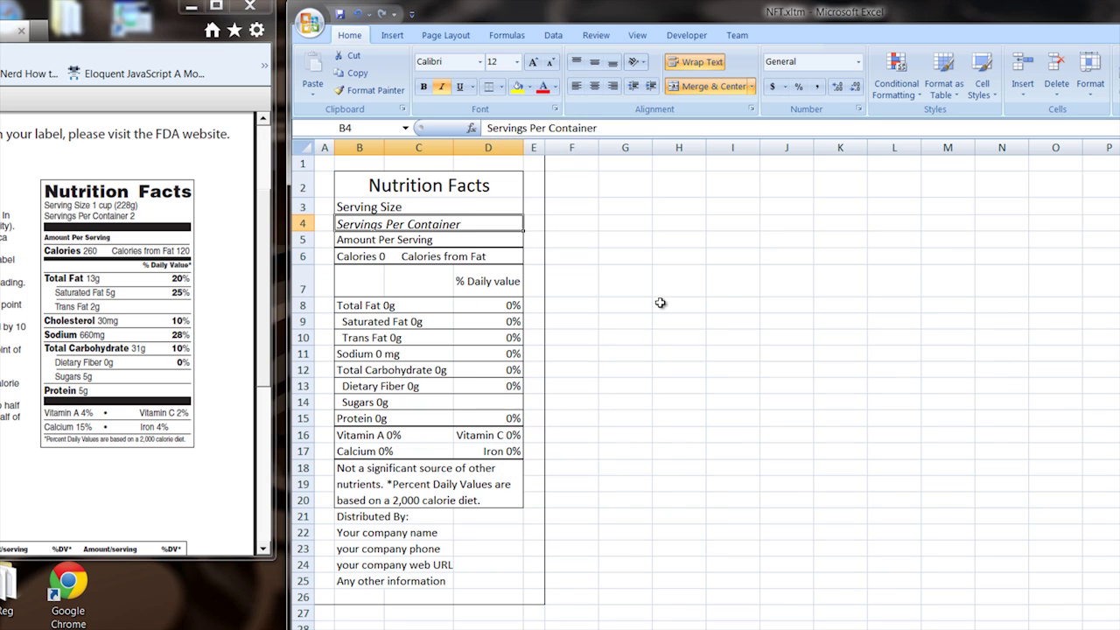
click(674, 305)
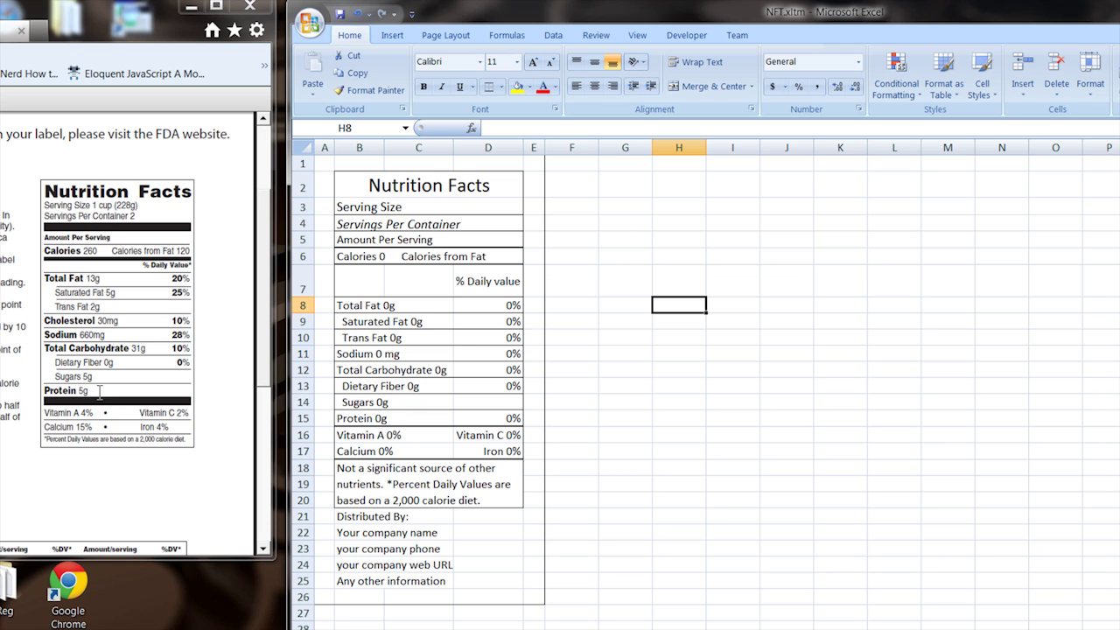
click(389, 305)
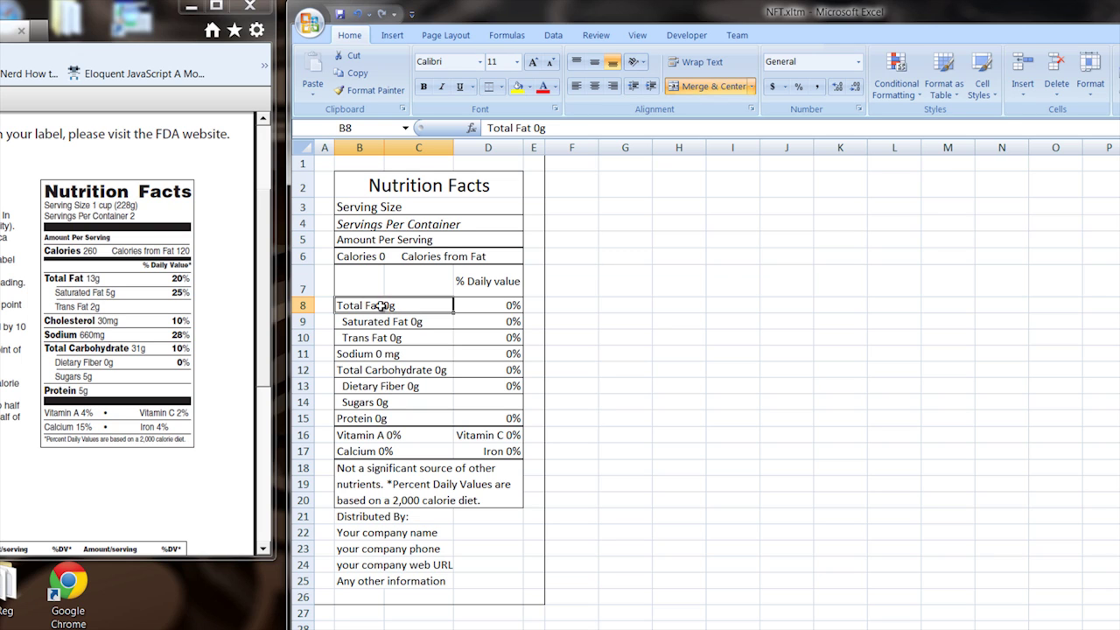
click(471, 310)
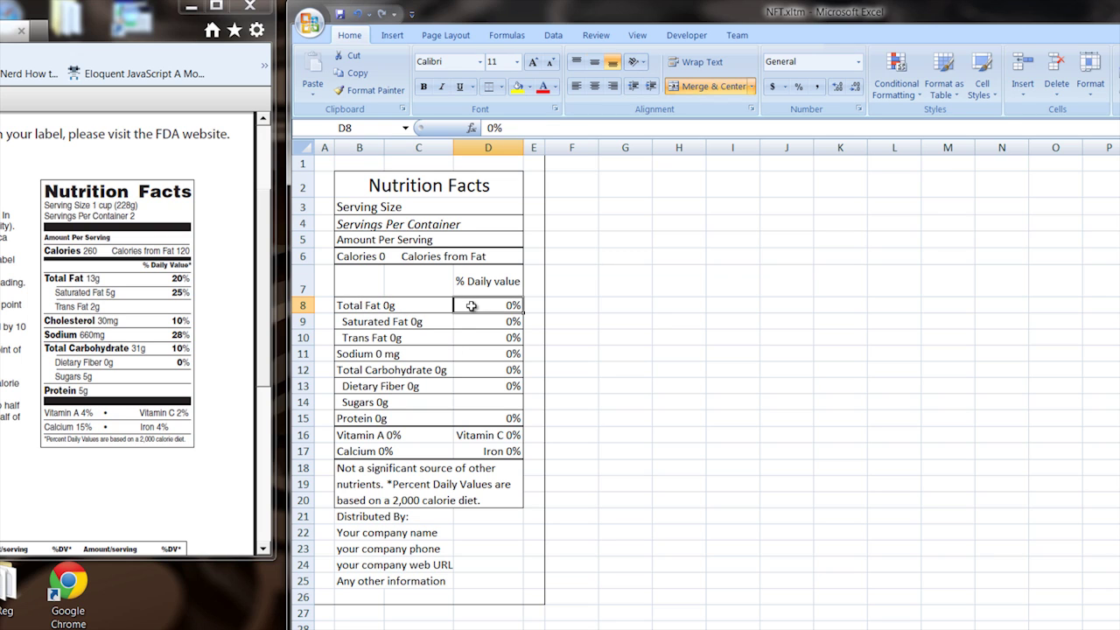
click(459, 321)
click(467, 332)
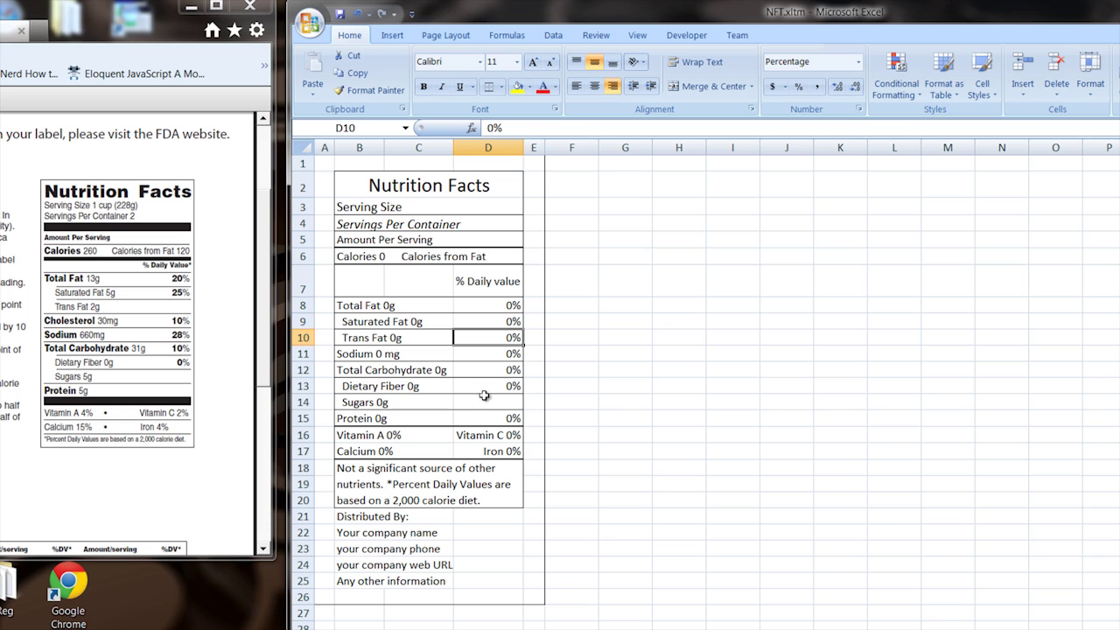
right_click(466, 302)
click(460, 301)
right_click(463, 306)
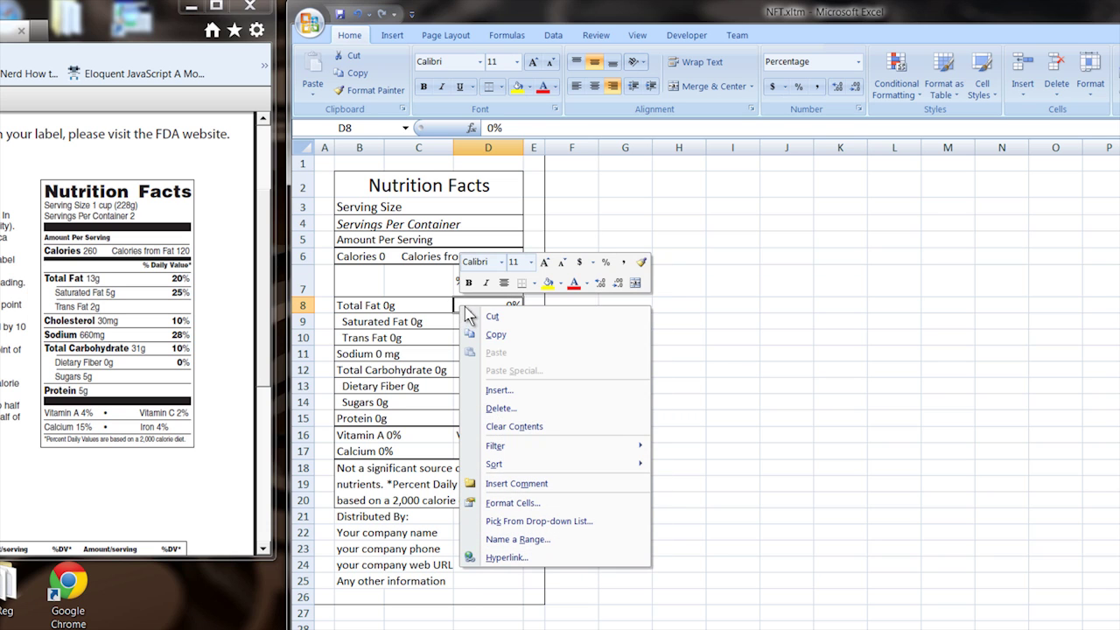
click(516, 504)
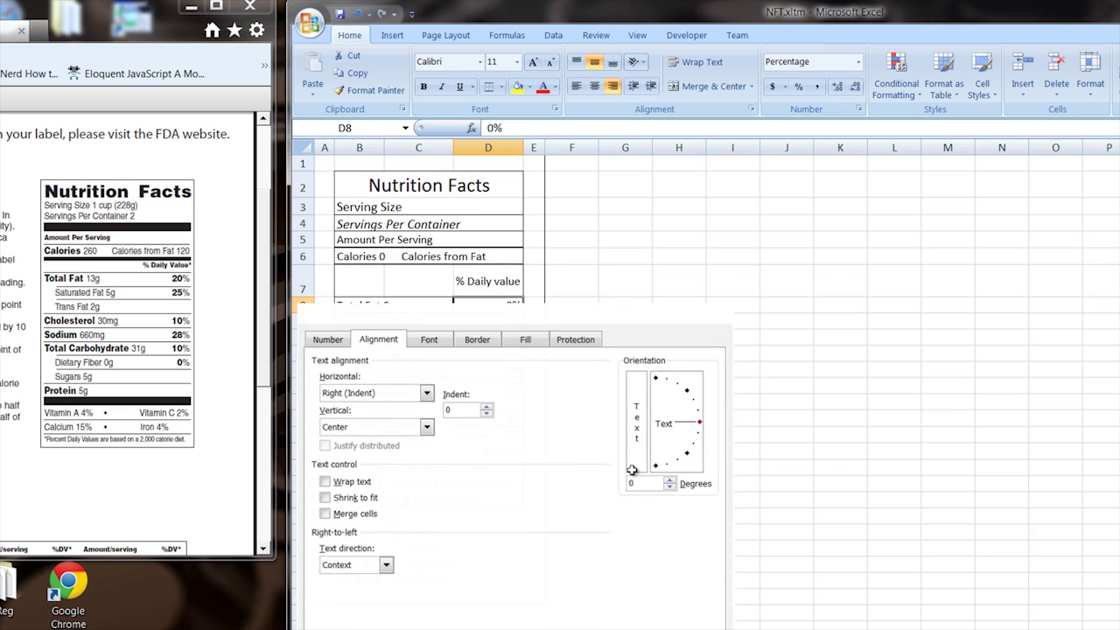
key(Return)
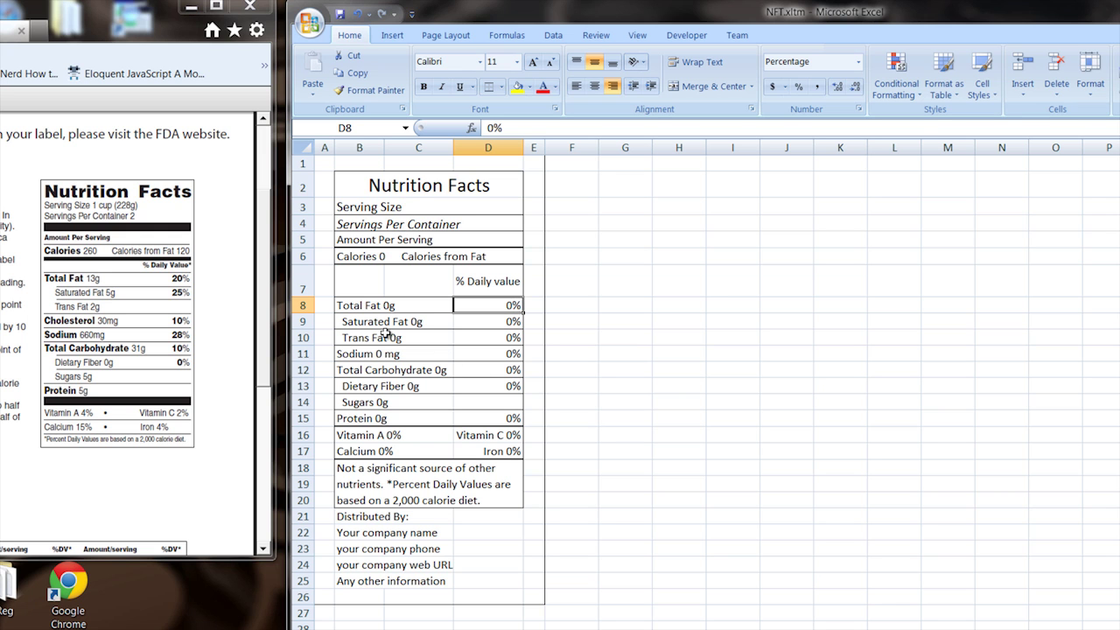
Save As with type Excel Macro-Enabled Template (*.xltm), overwriting the existing NFT.xltm
drag(376, 305, 411, 294)
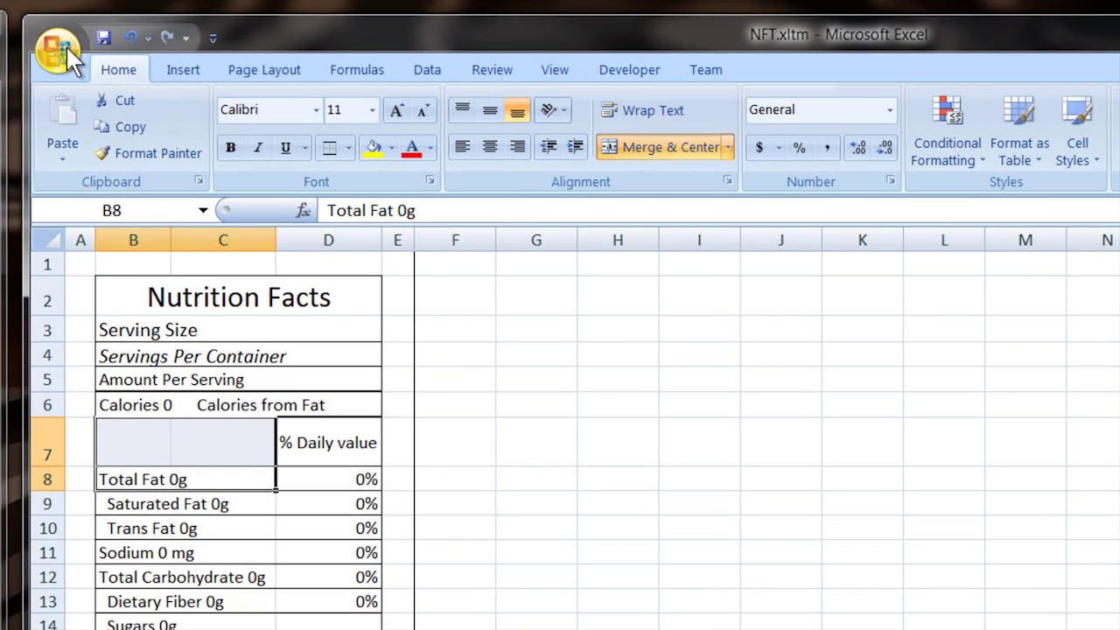
click(310, 24)
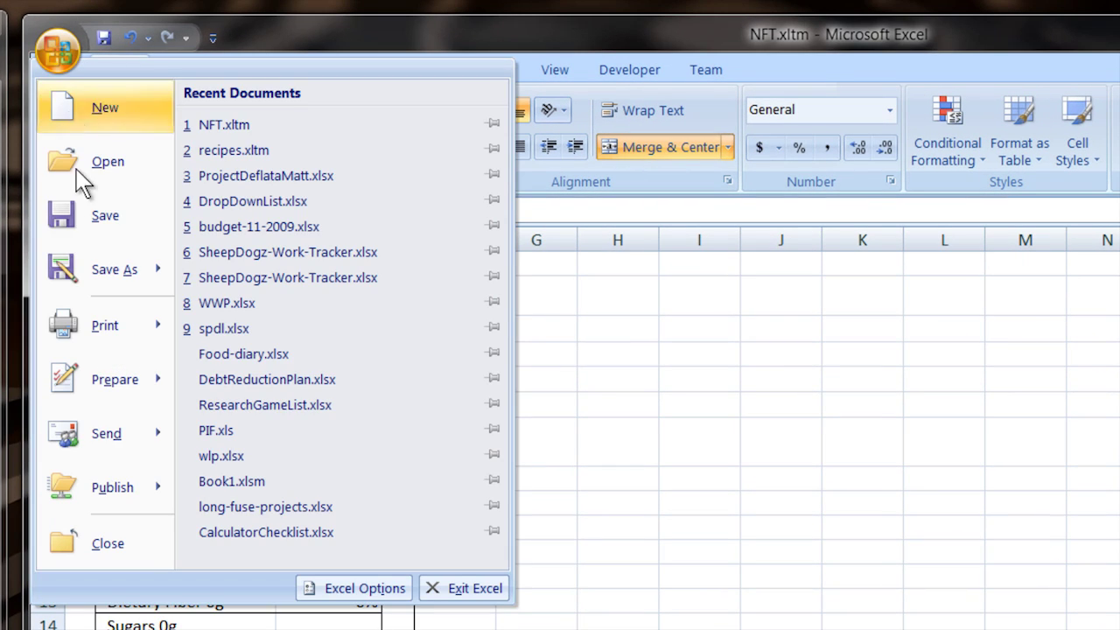
click(120, 270)
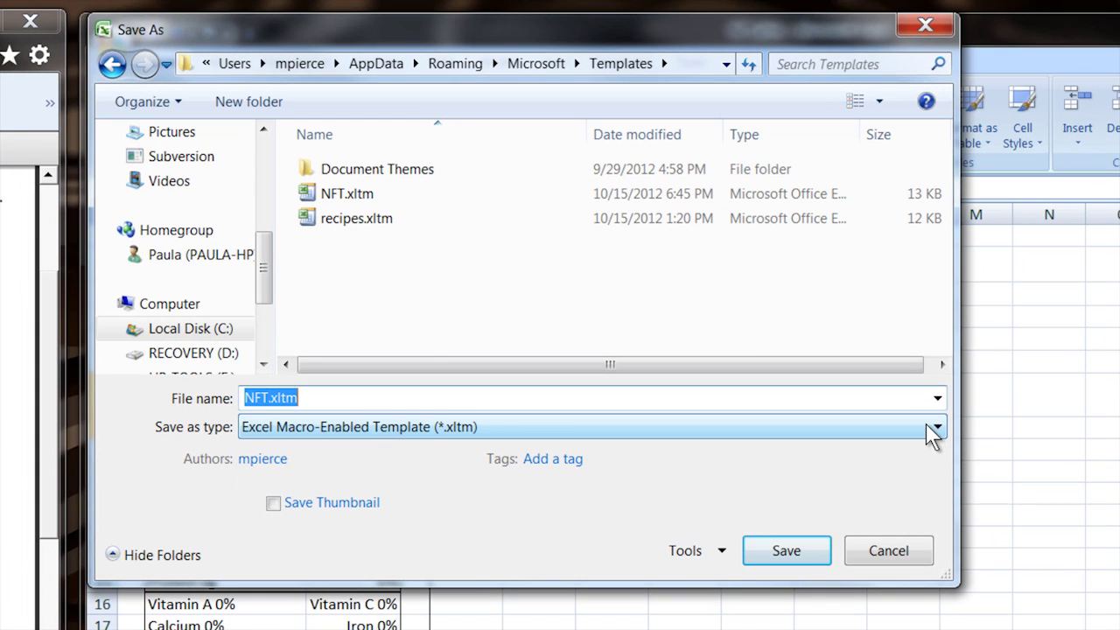
click(933, 429)
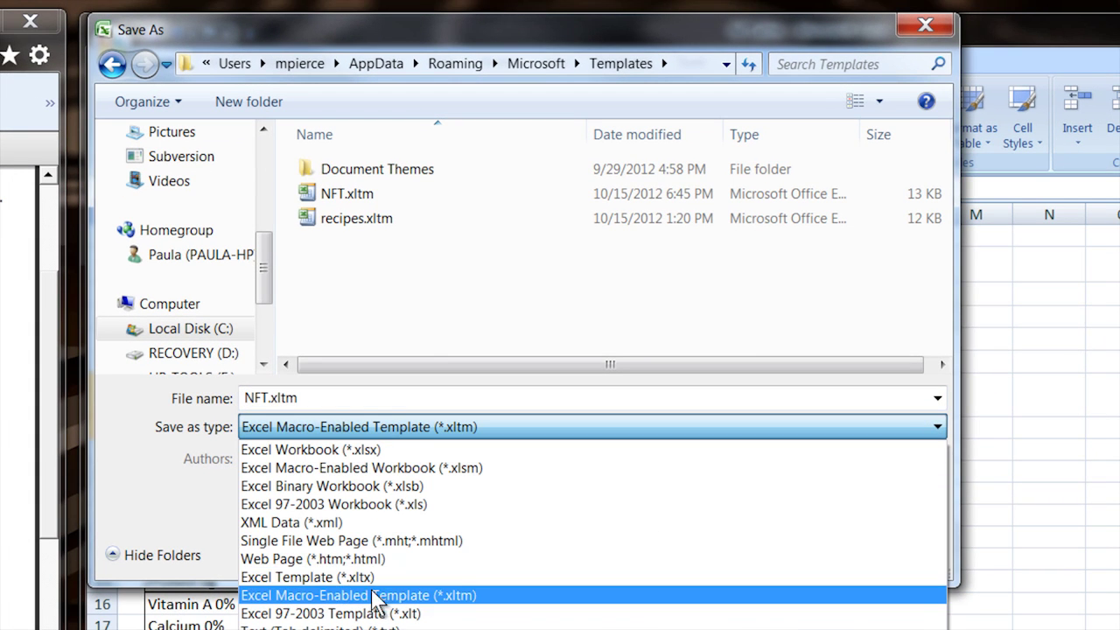
click(1075, 525)
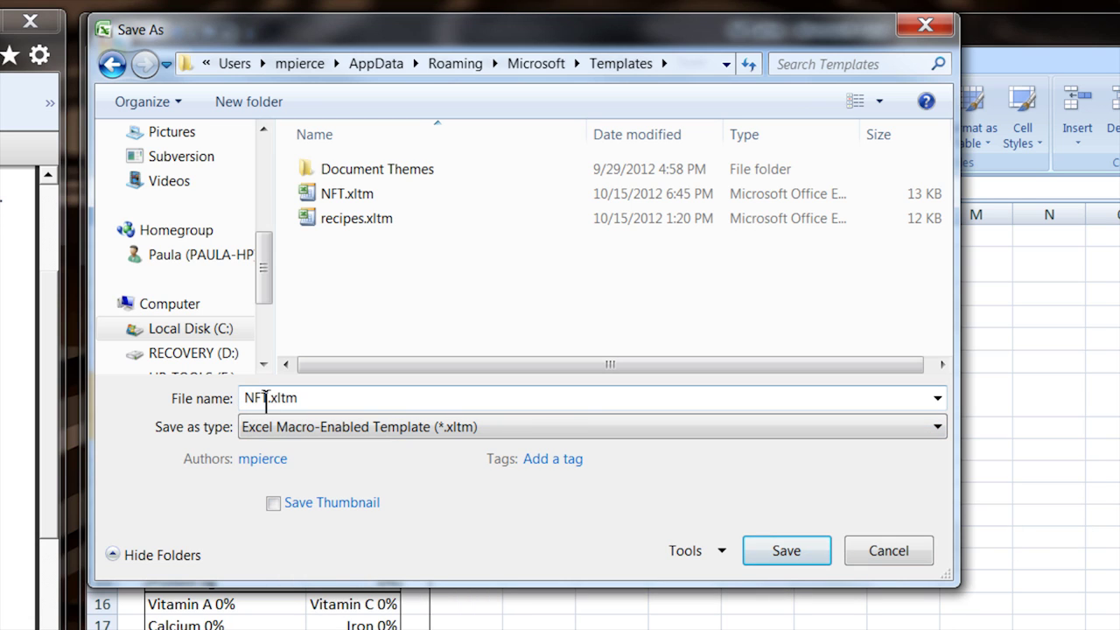
click(782, 551)
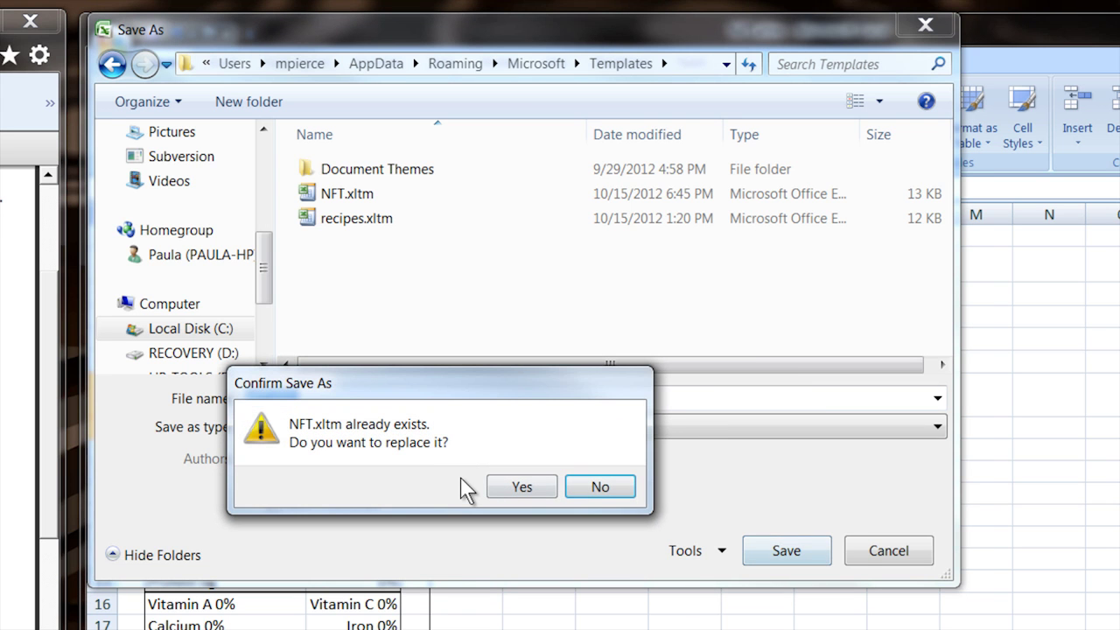
click(517, 490)
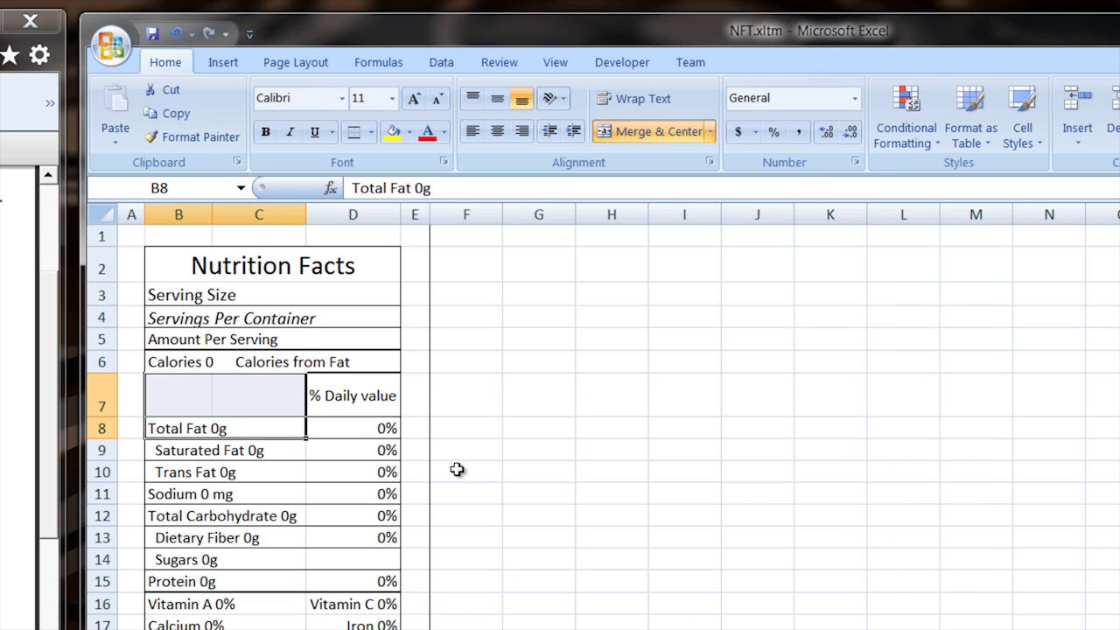
Try New from existing on NFT.xltm, cancel, then open the My templates list instead
click(105, 50)
click(141, 99)
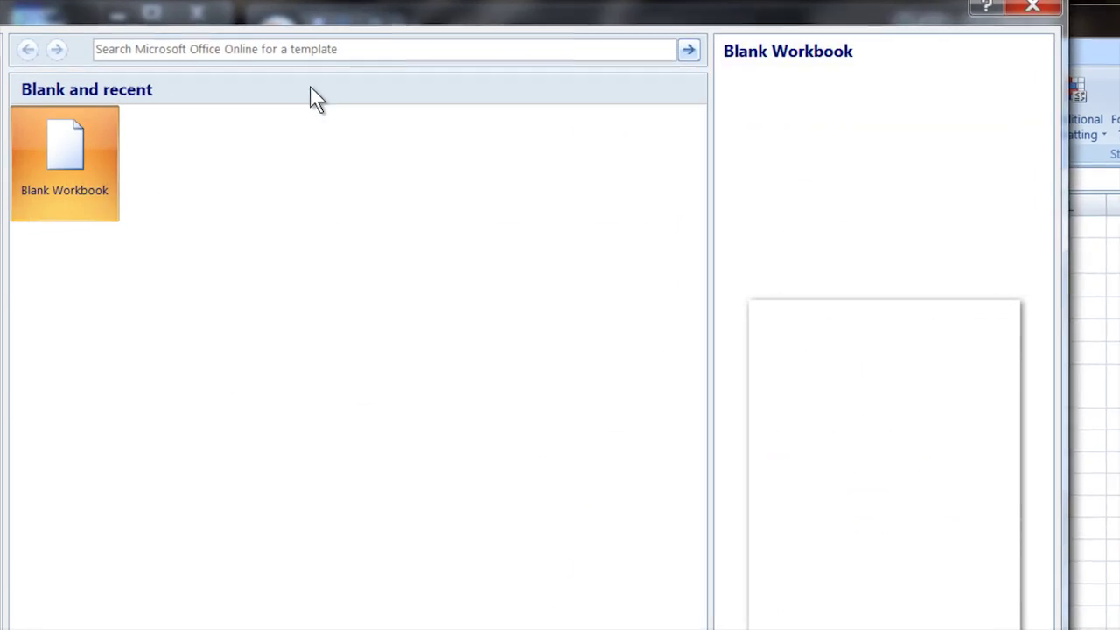
click(105, 147)
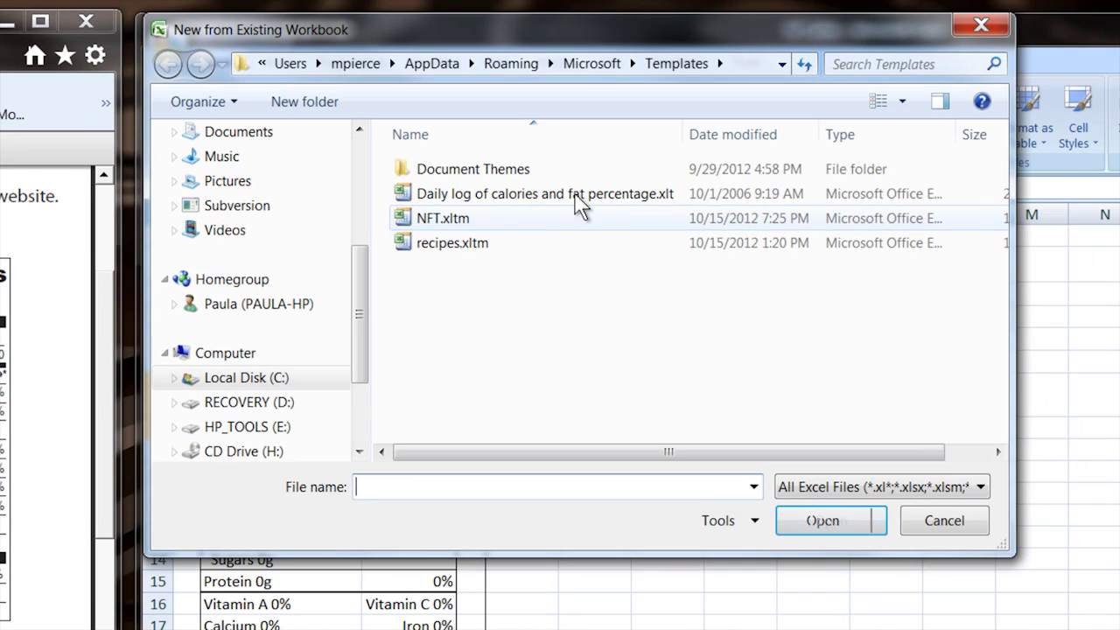
click(455, 227)
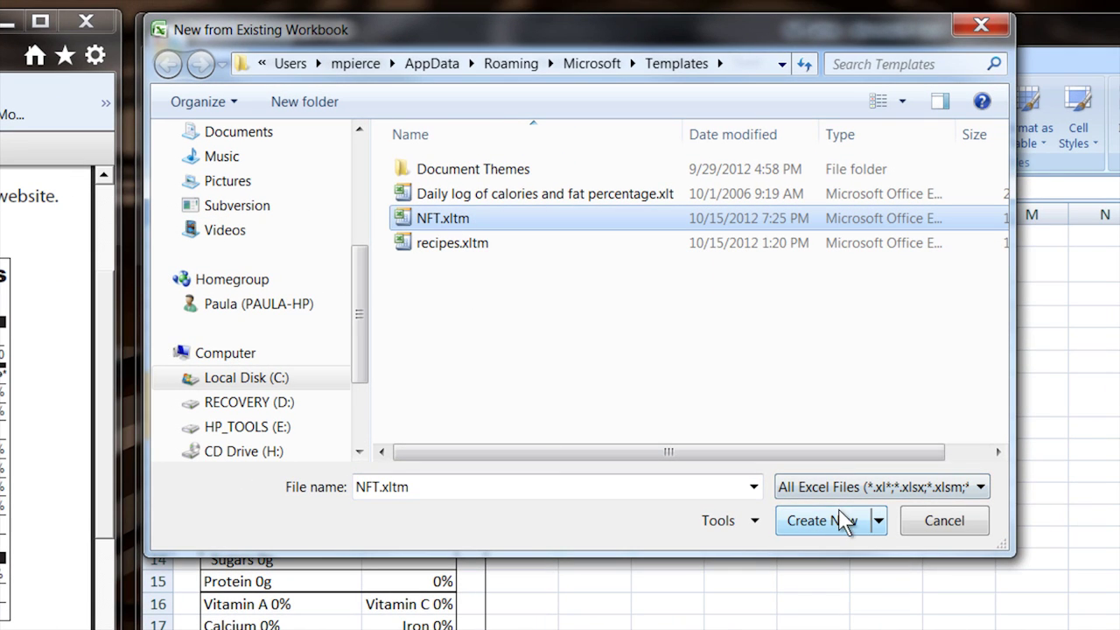
click(972, 523)
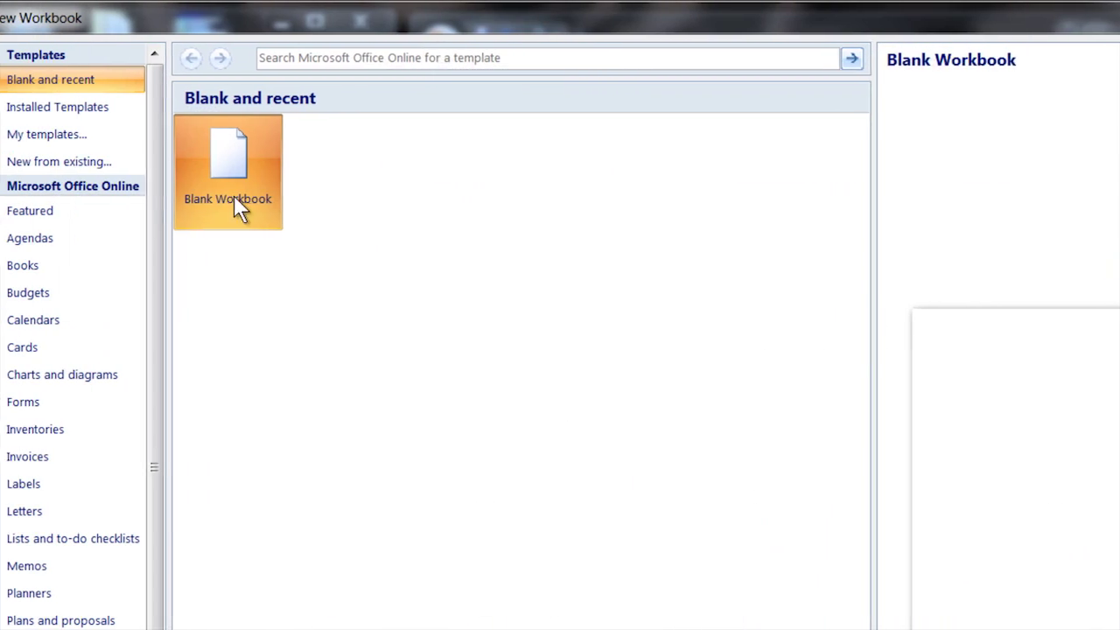
click(70, 134)
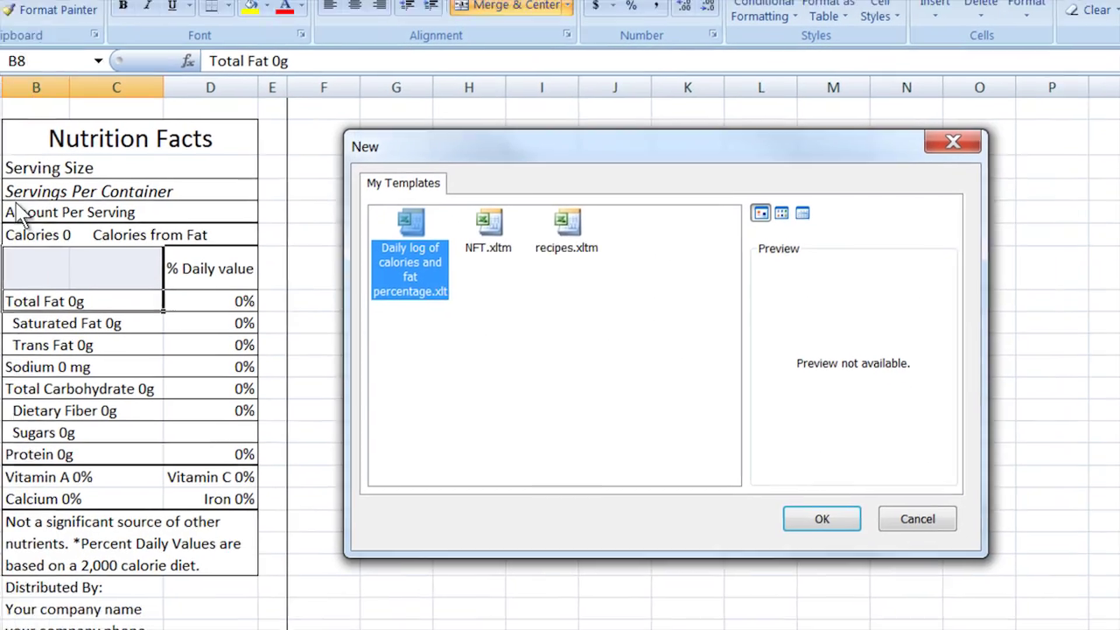